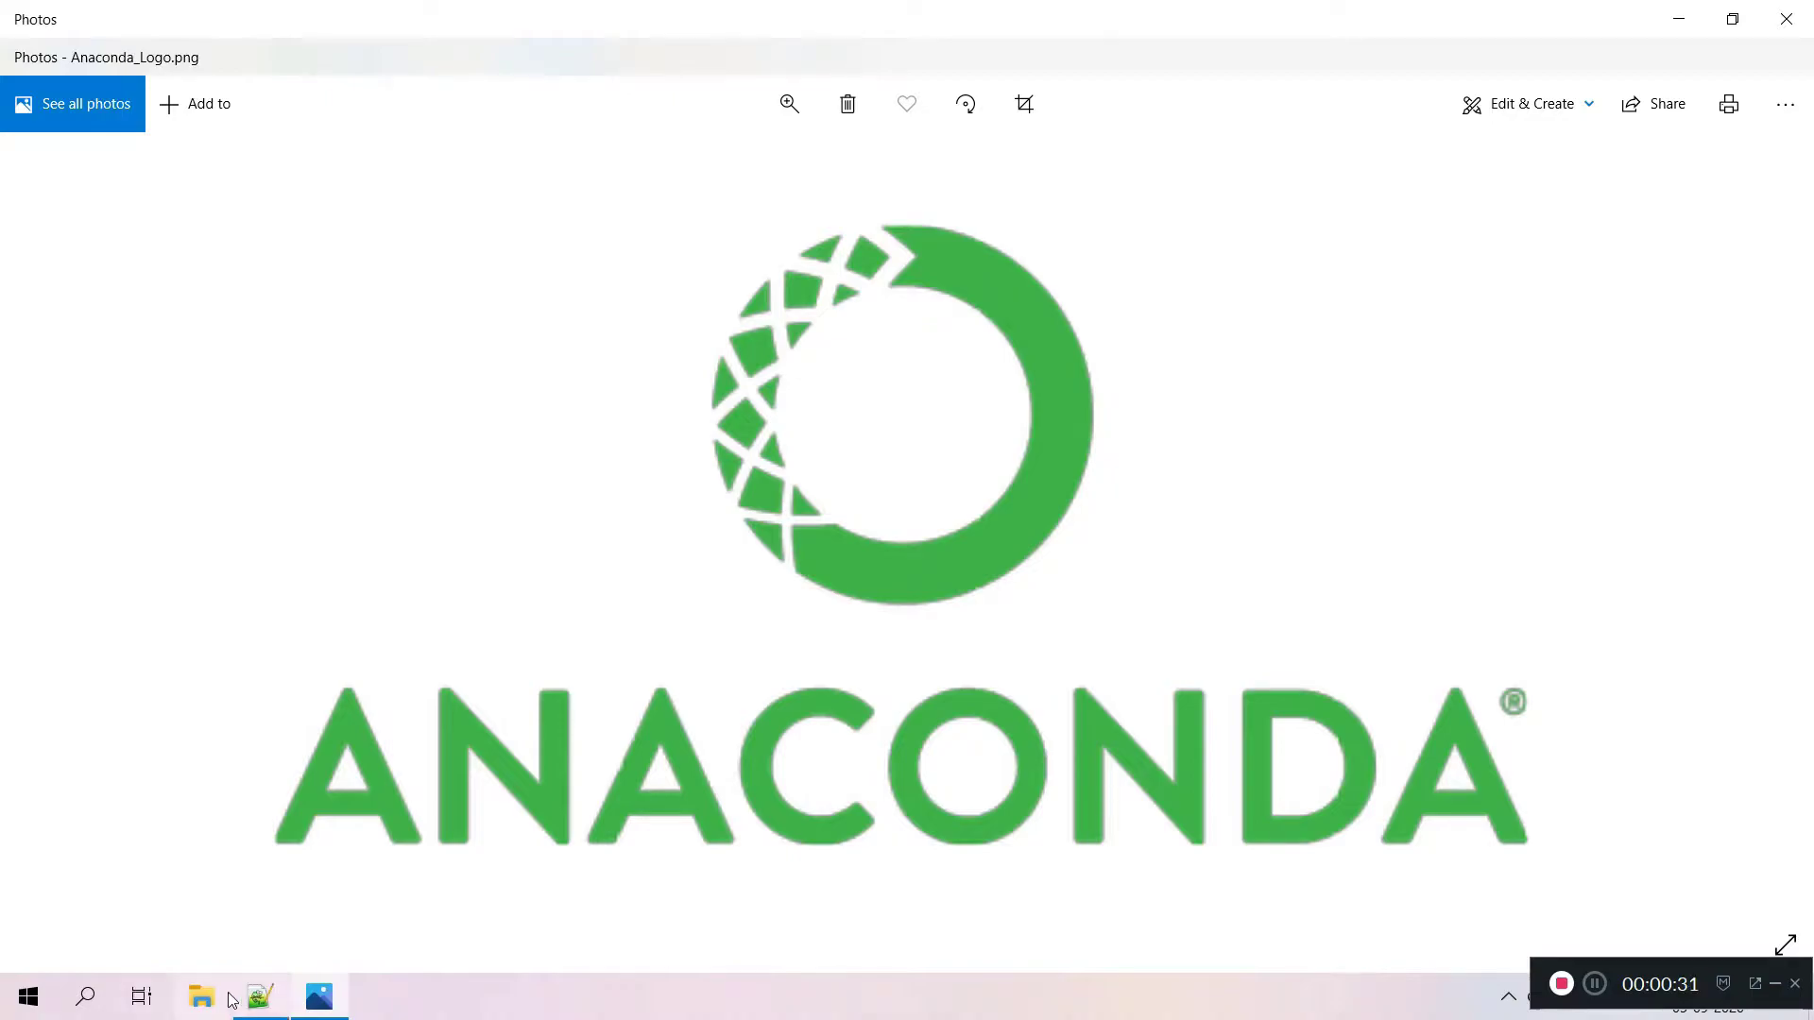
pyautogui.click(85, 997)
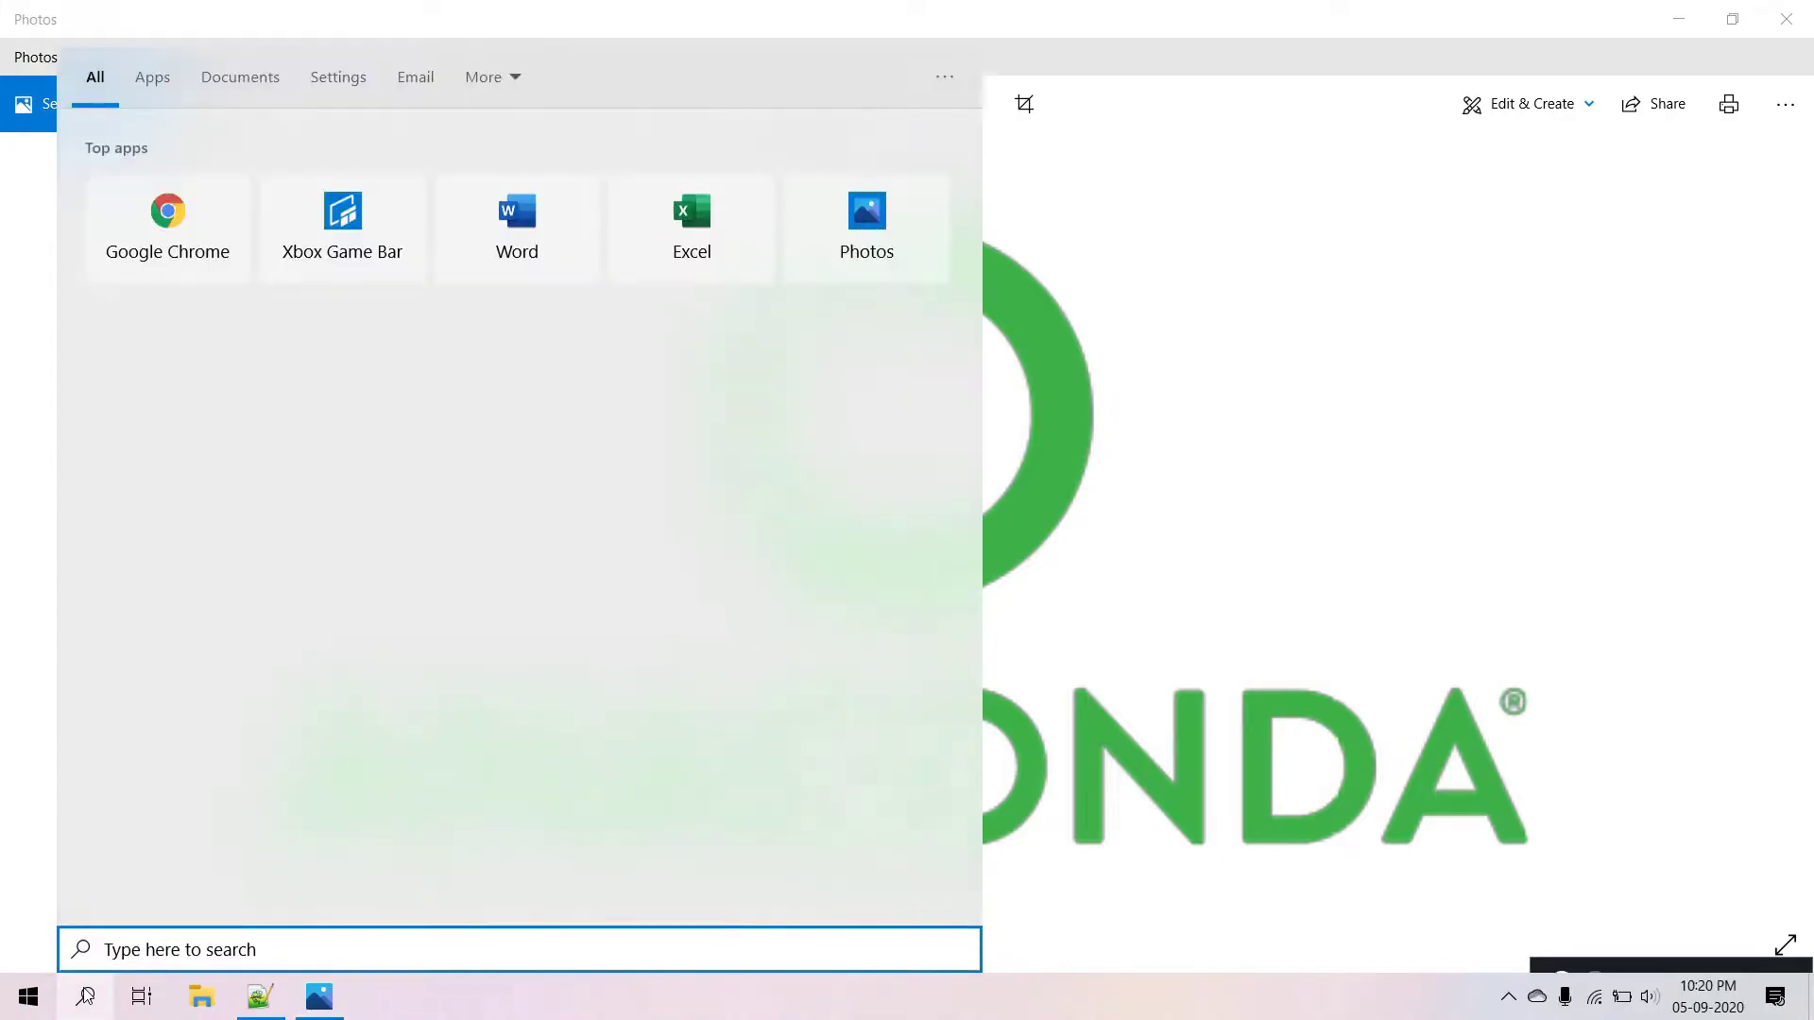
pyautogui.write('ana')
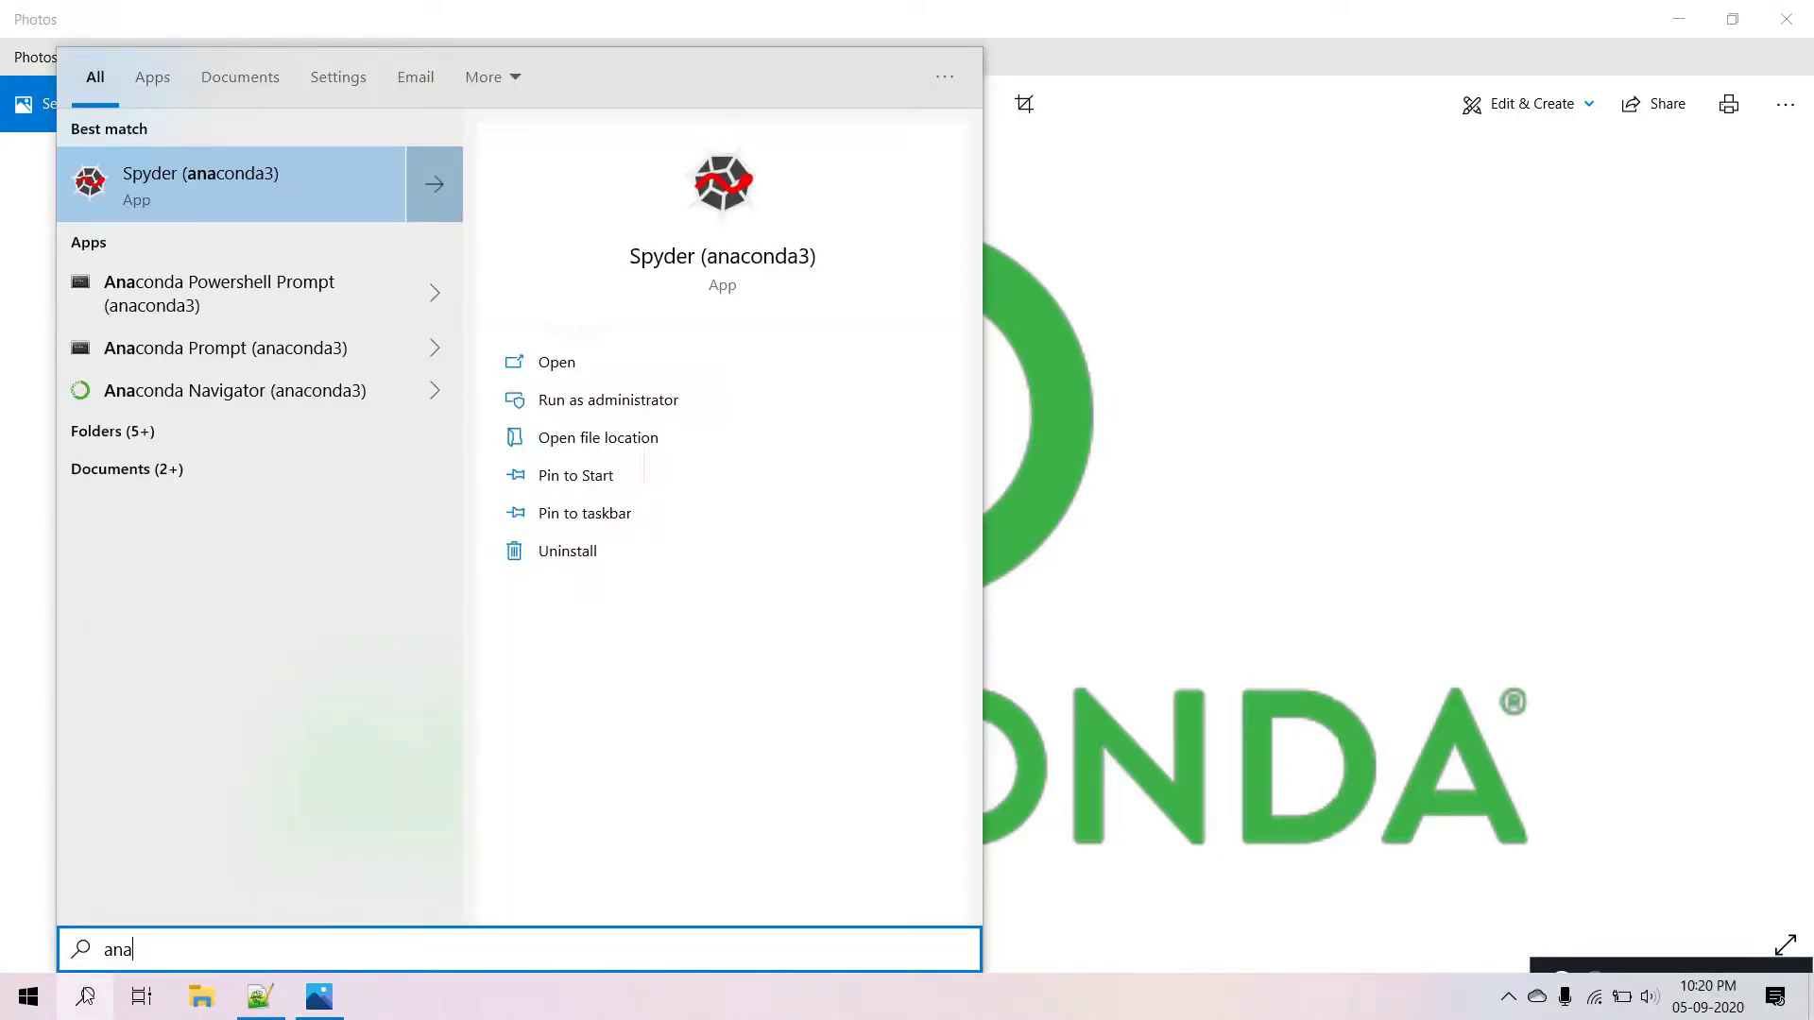
pyautogui.write('con')
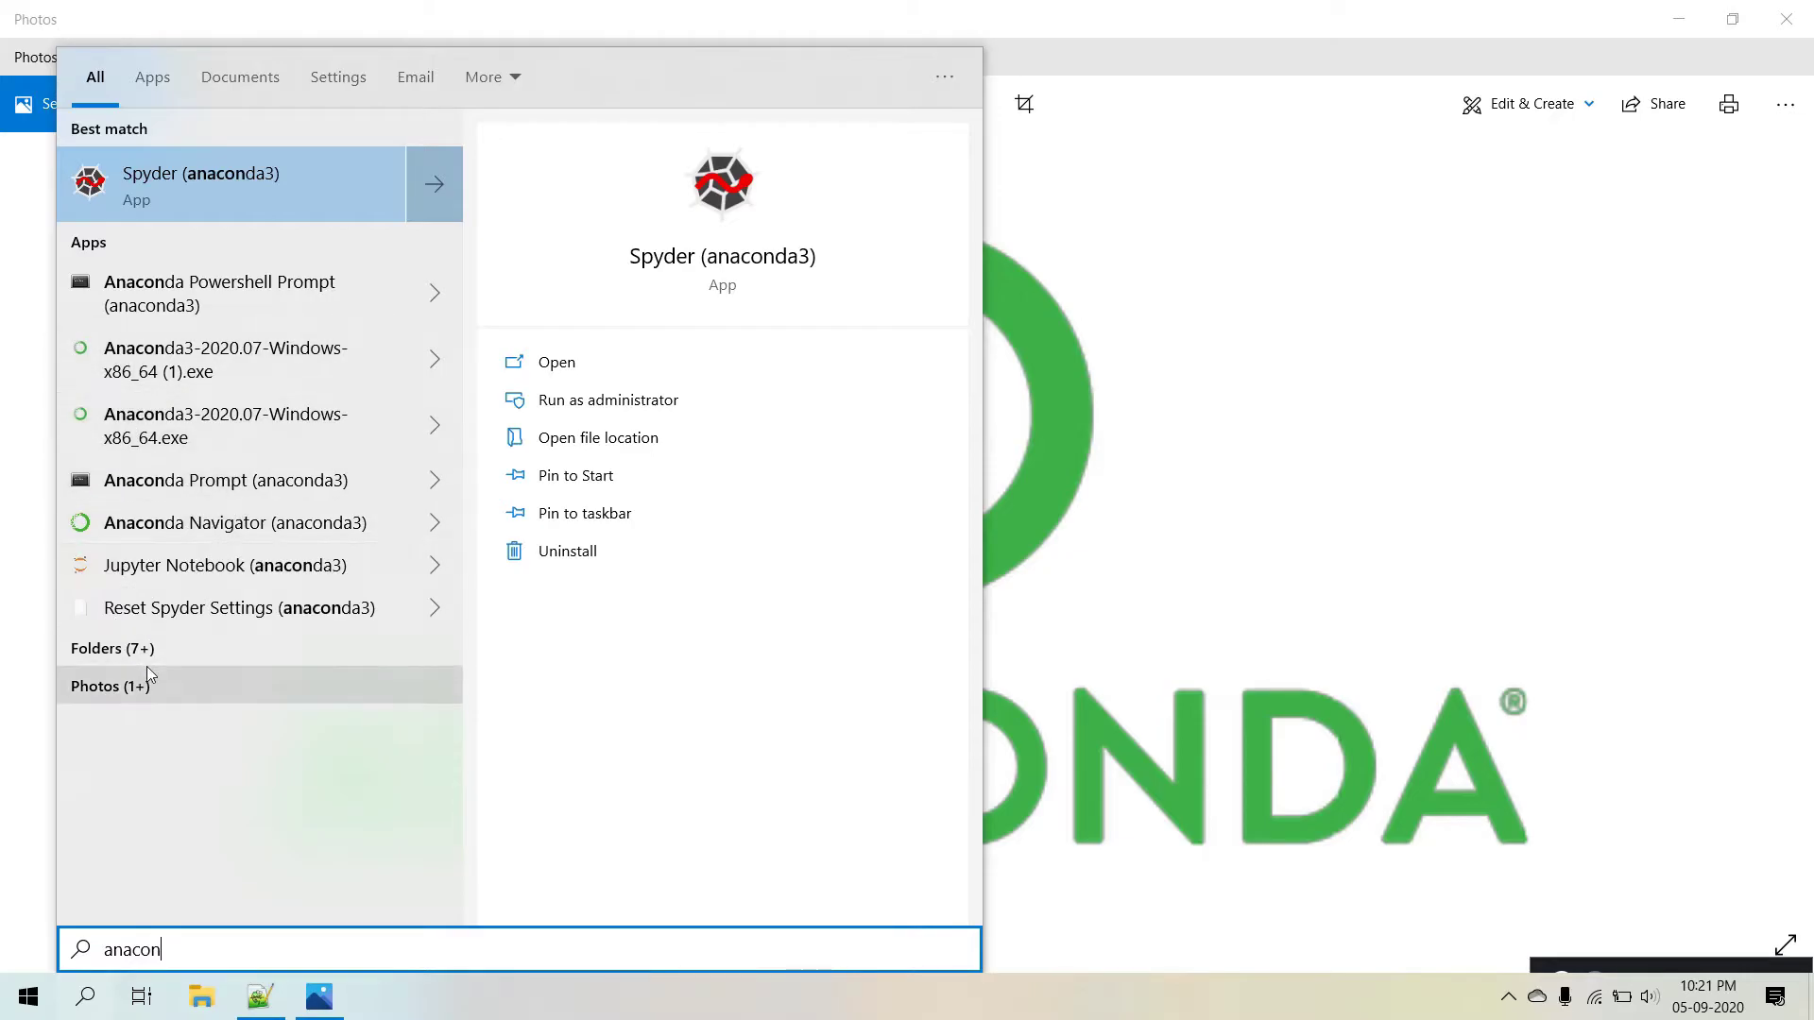
pyautogui.press('BackSpace')
pyautogui.press('BackSpace')
pyautogui.press('BackSpace')
pyautogui.press('BackSpace')
pyautogui.press('BackSpace')
pyautogui.press('BackSpace')
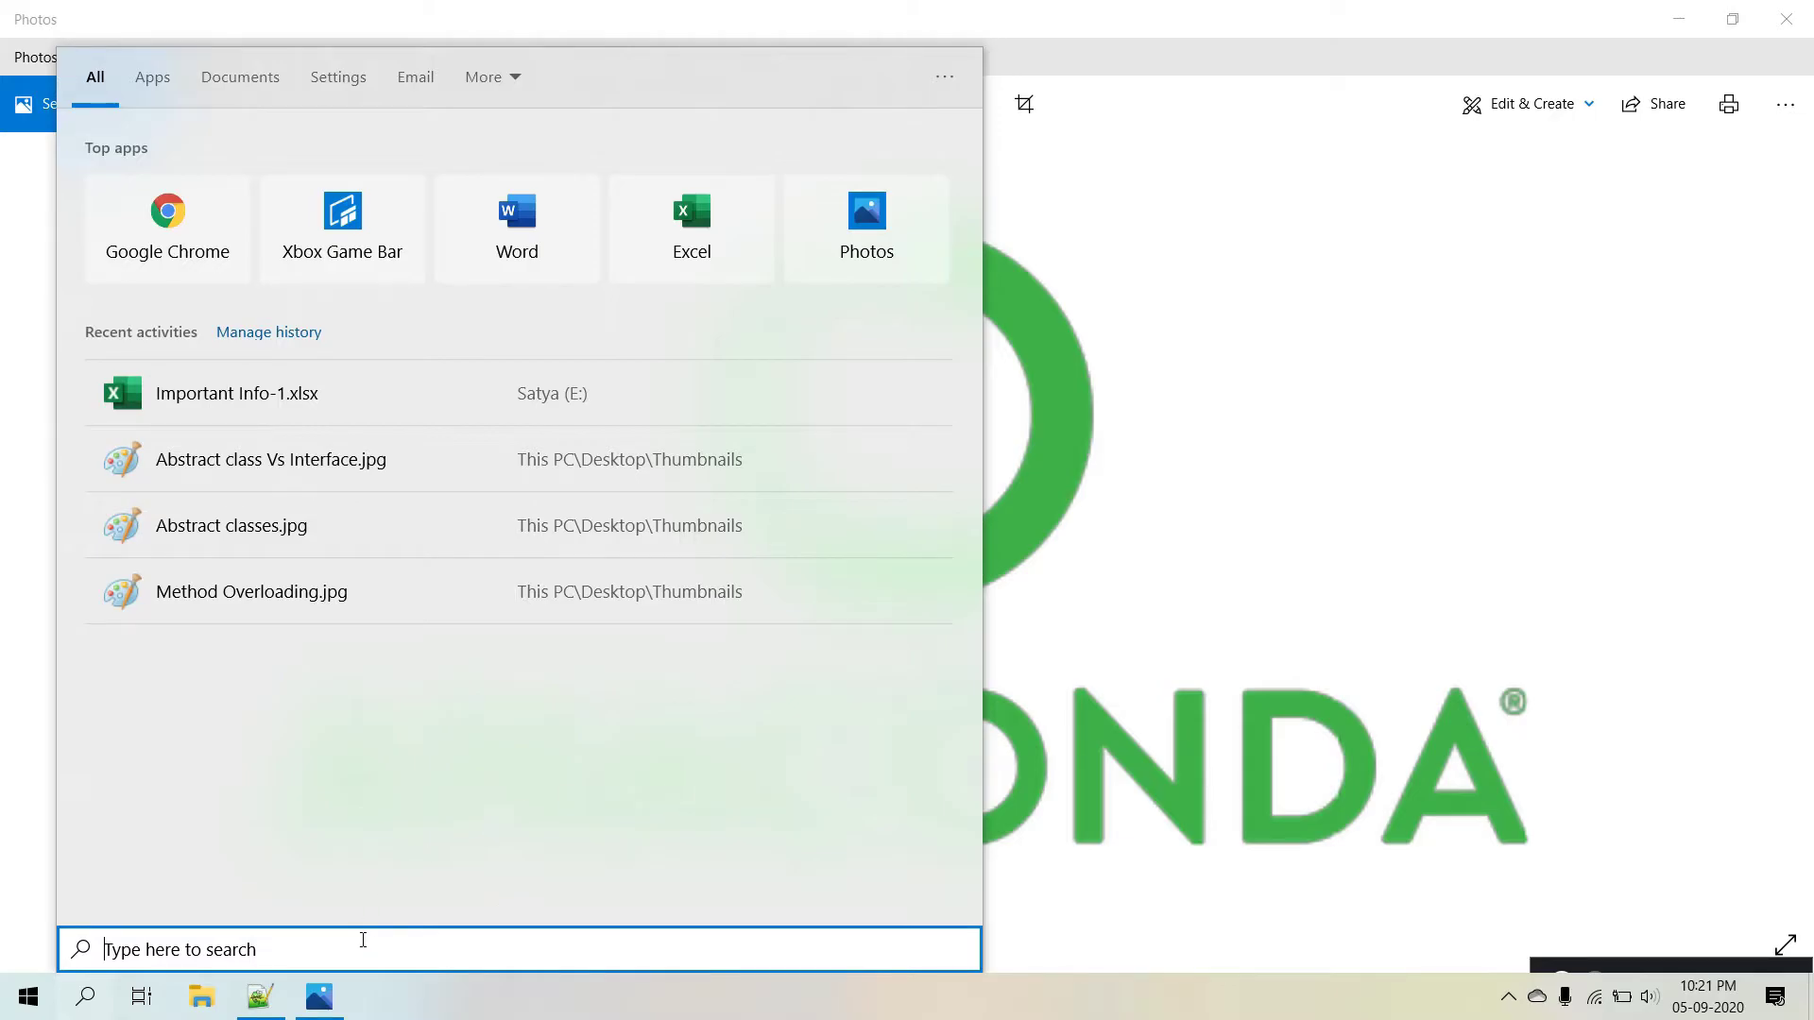
# Open Control Panel via a 'contr' search and go to Programs and Features
pyautogui.write('contr')
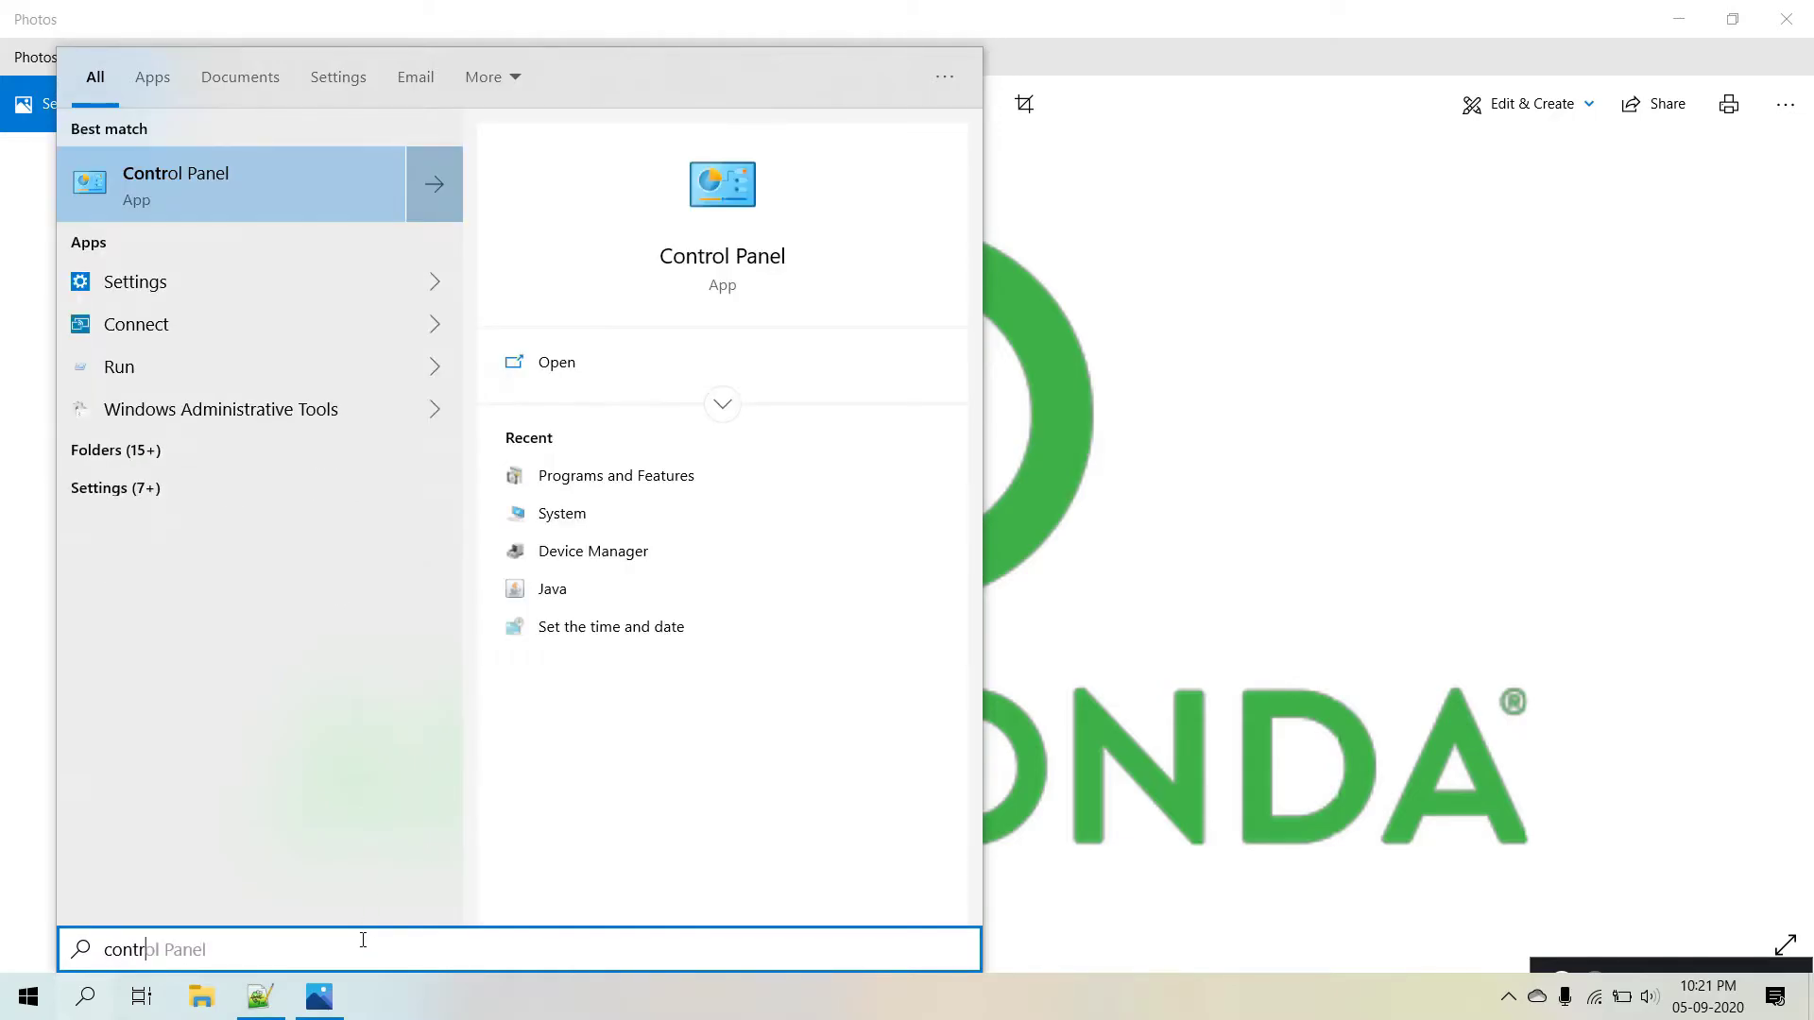
pyautogui.press('Return')
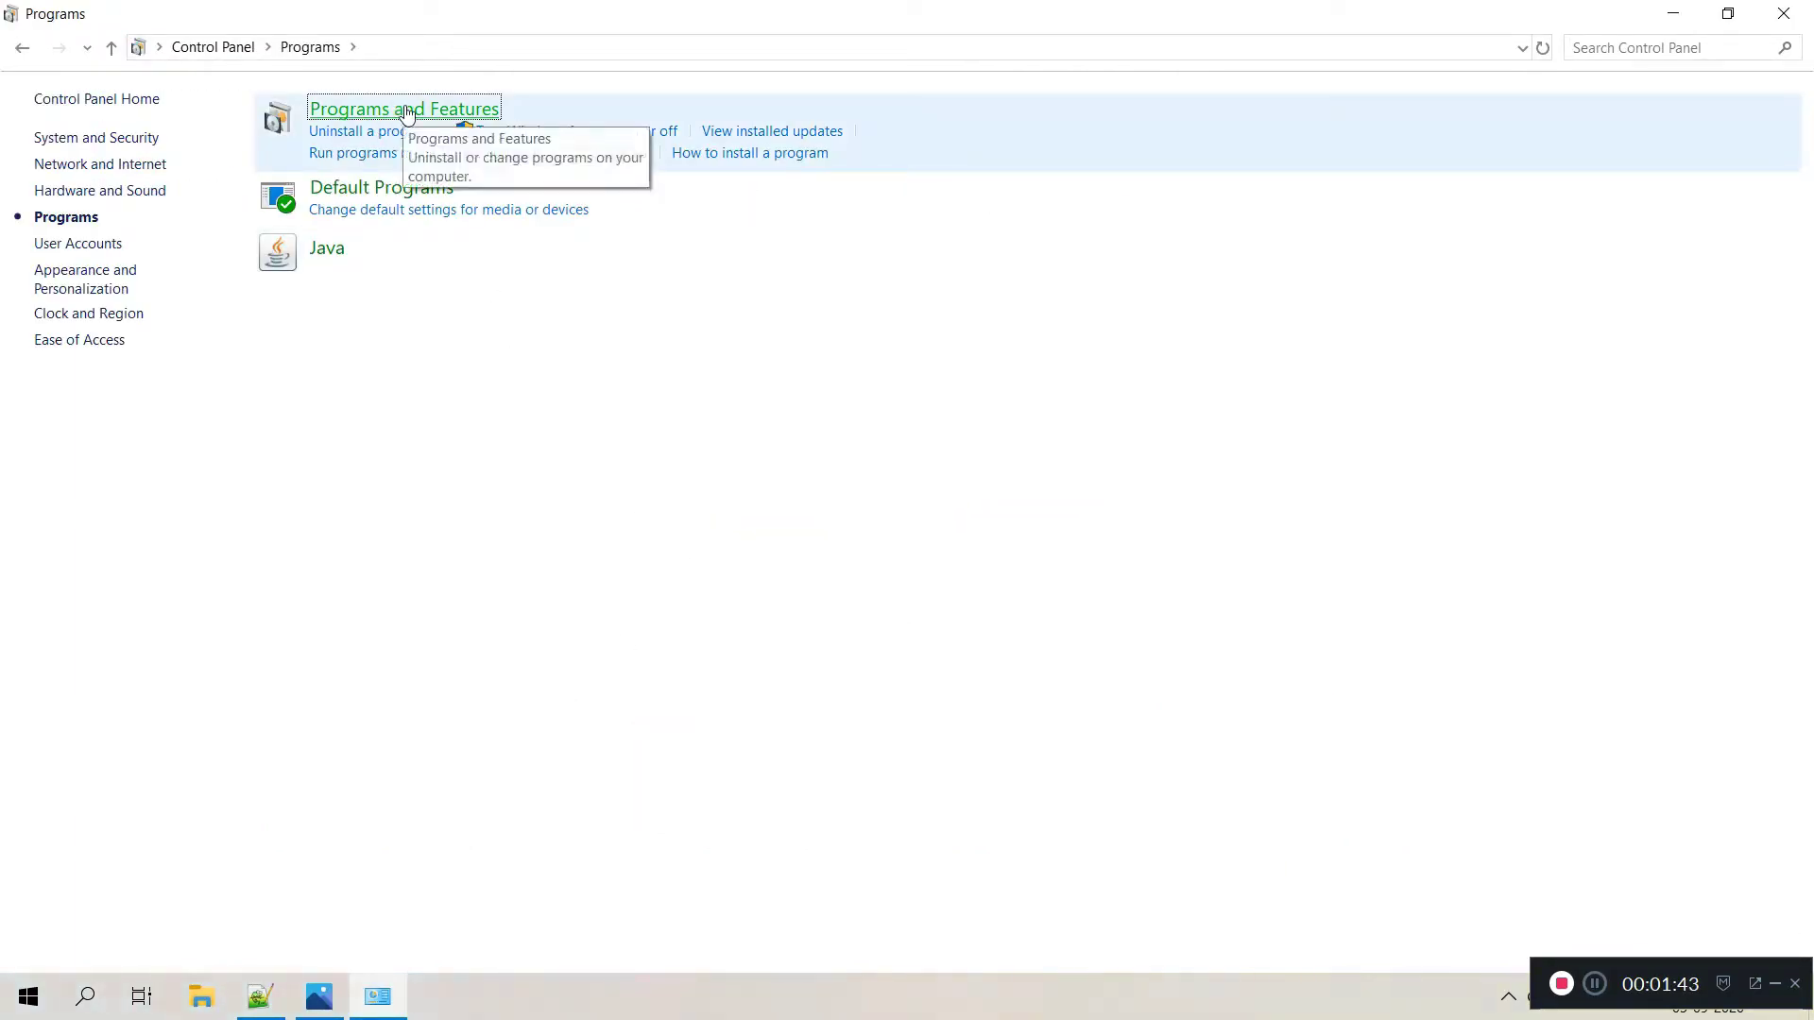
pyautogui.click(406, 112)
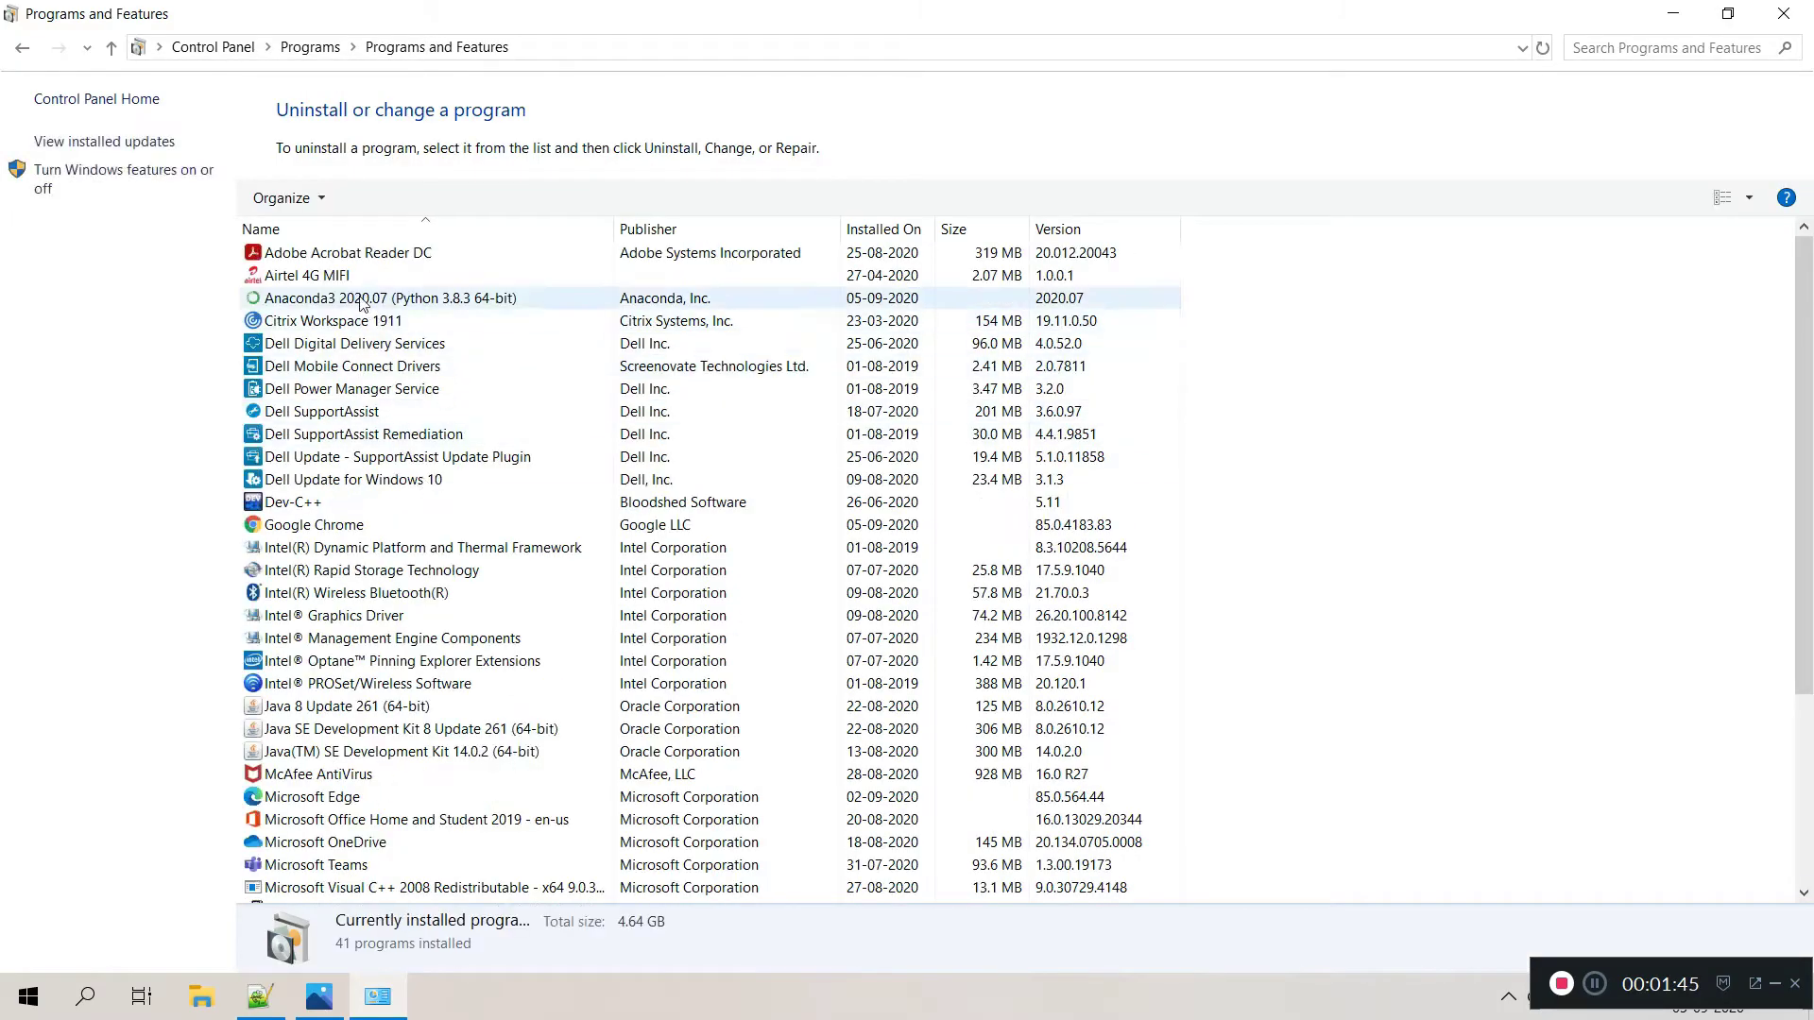
# Select the Anaconda3 2020.07 (Python 3.8.3 64-bit) entry in the installed programs list
pyautogui.click(378, 322)
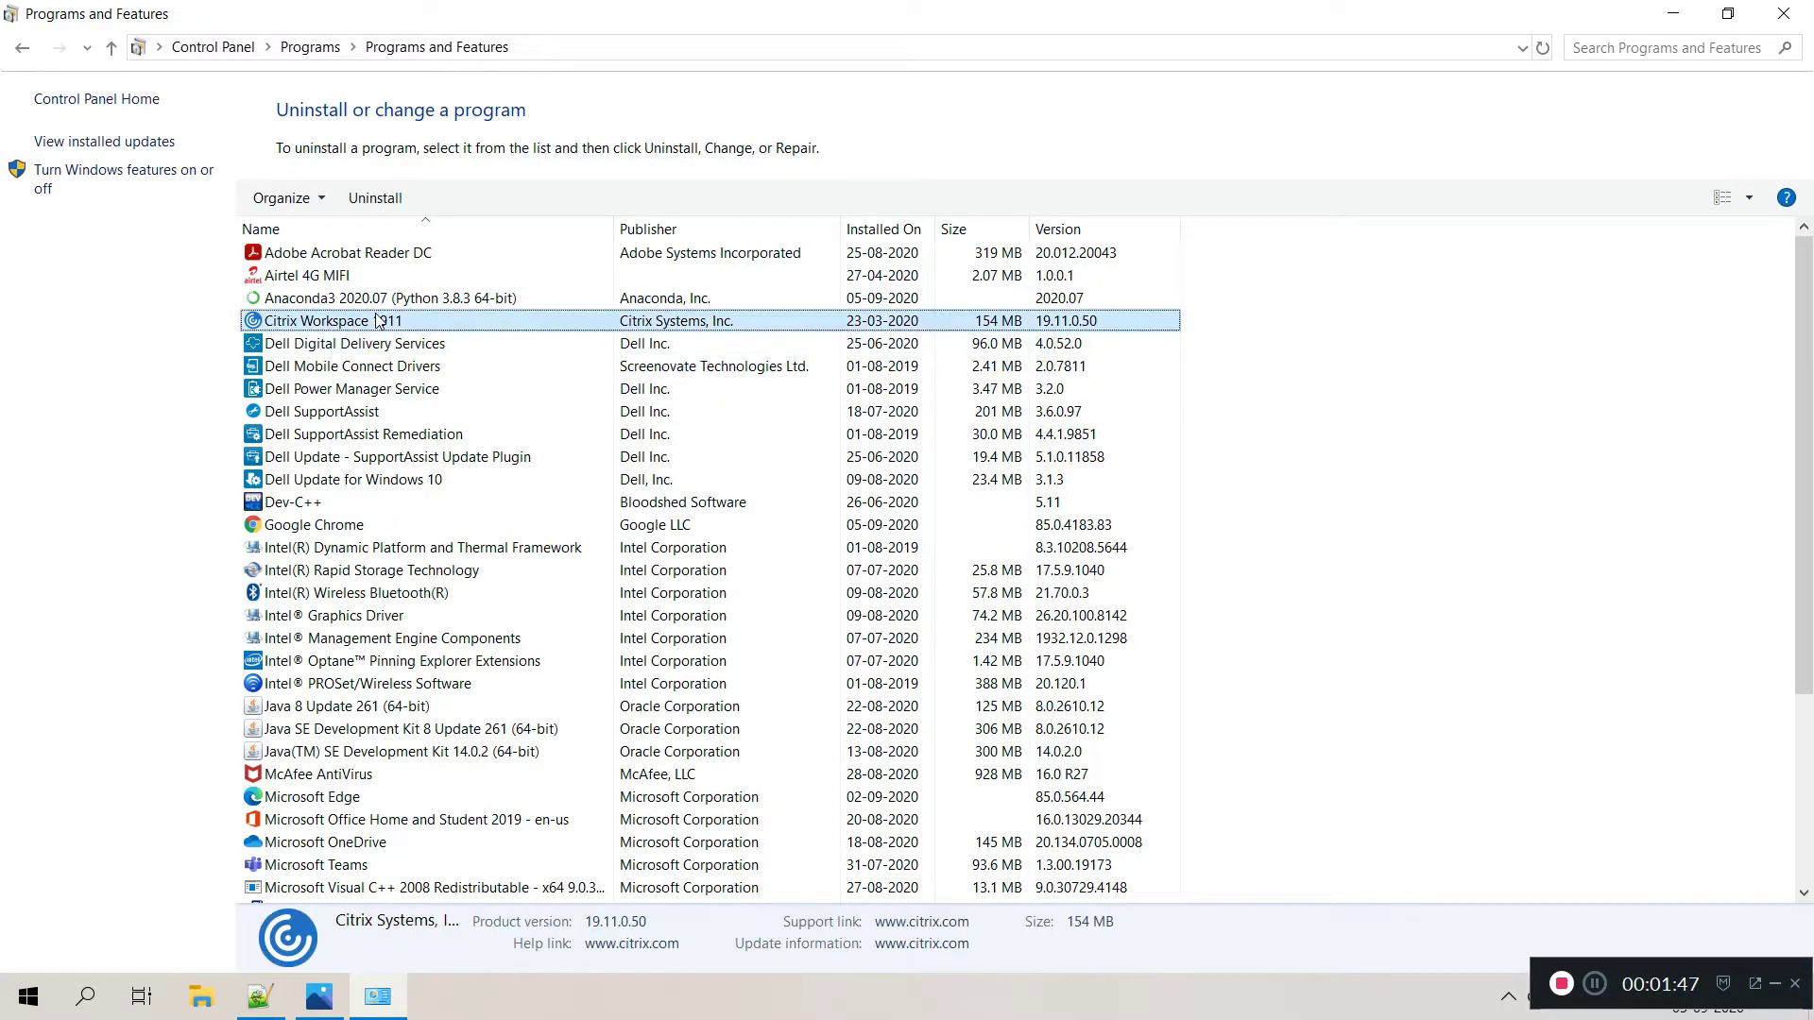
pyautogui.press('Up')
pyautogui.press('Up')
pyautogui.press('Up')
pyautogui.press('Down')
pyautogui.press('Down')
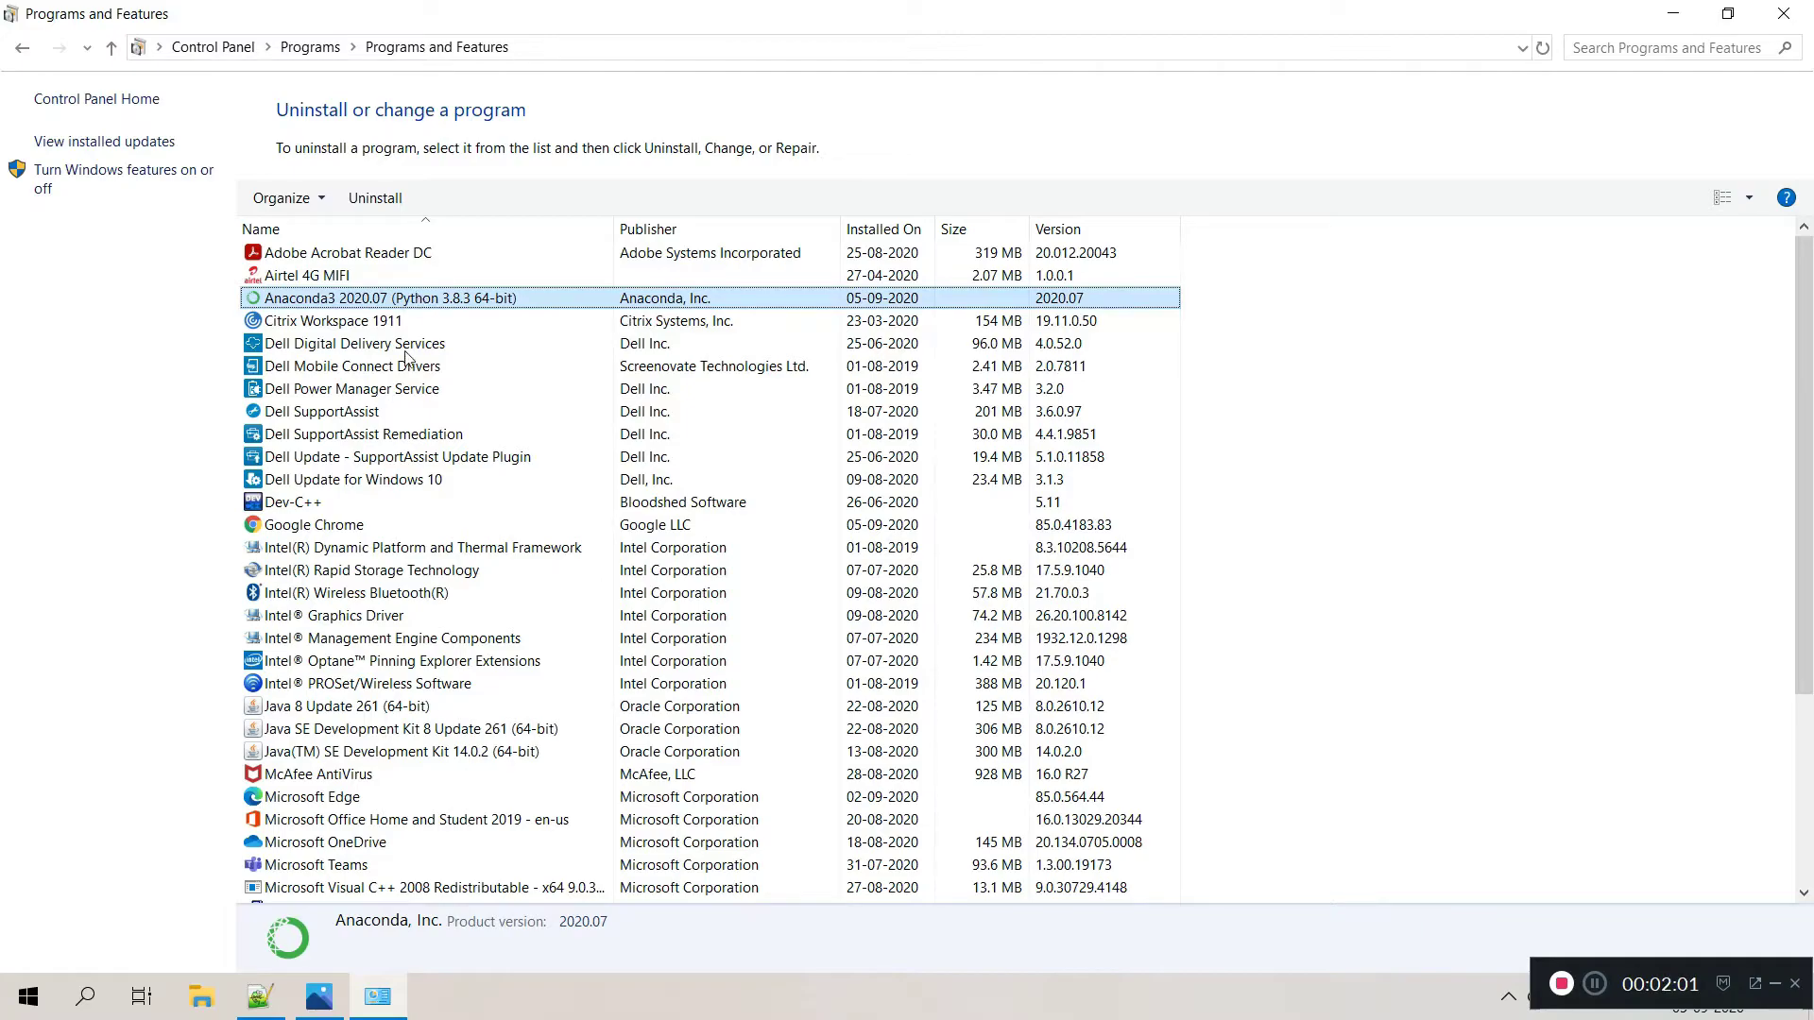
# Launch the Anaconda3 2020.07 uninstaller, get past the welcome page, and review the Users folder uninstall path
pyautogui.doubleClick(498, 299)
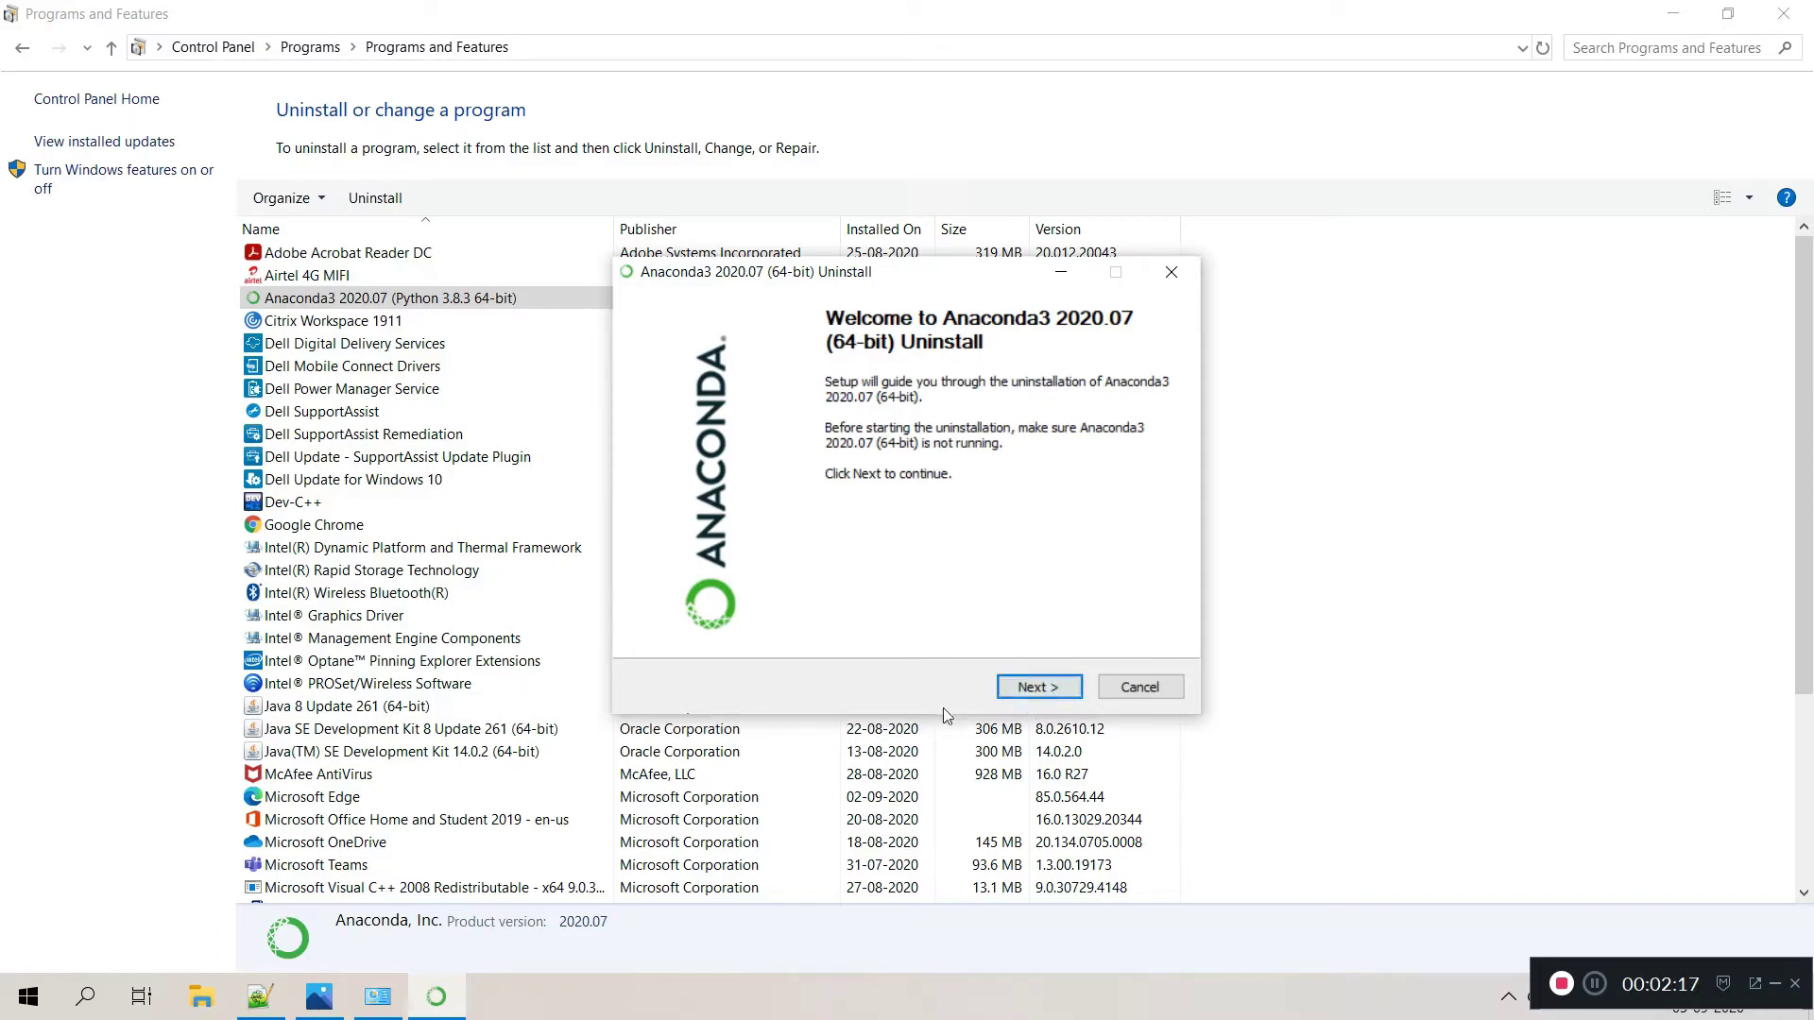
pyautogui.click(1040, 690)
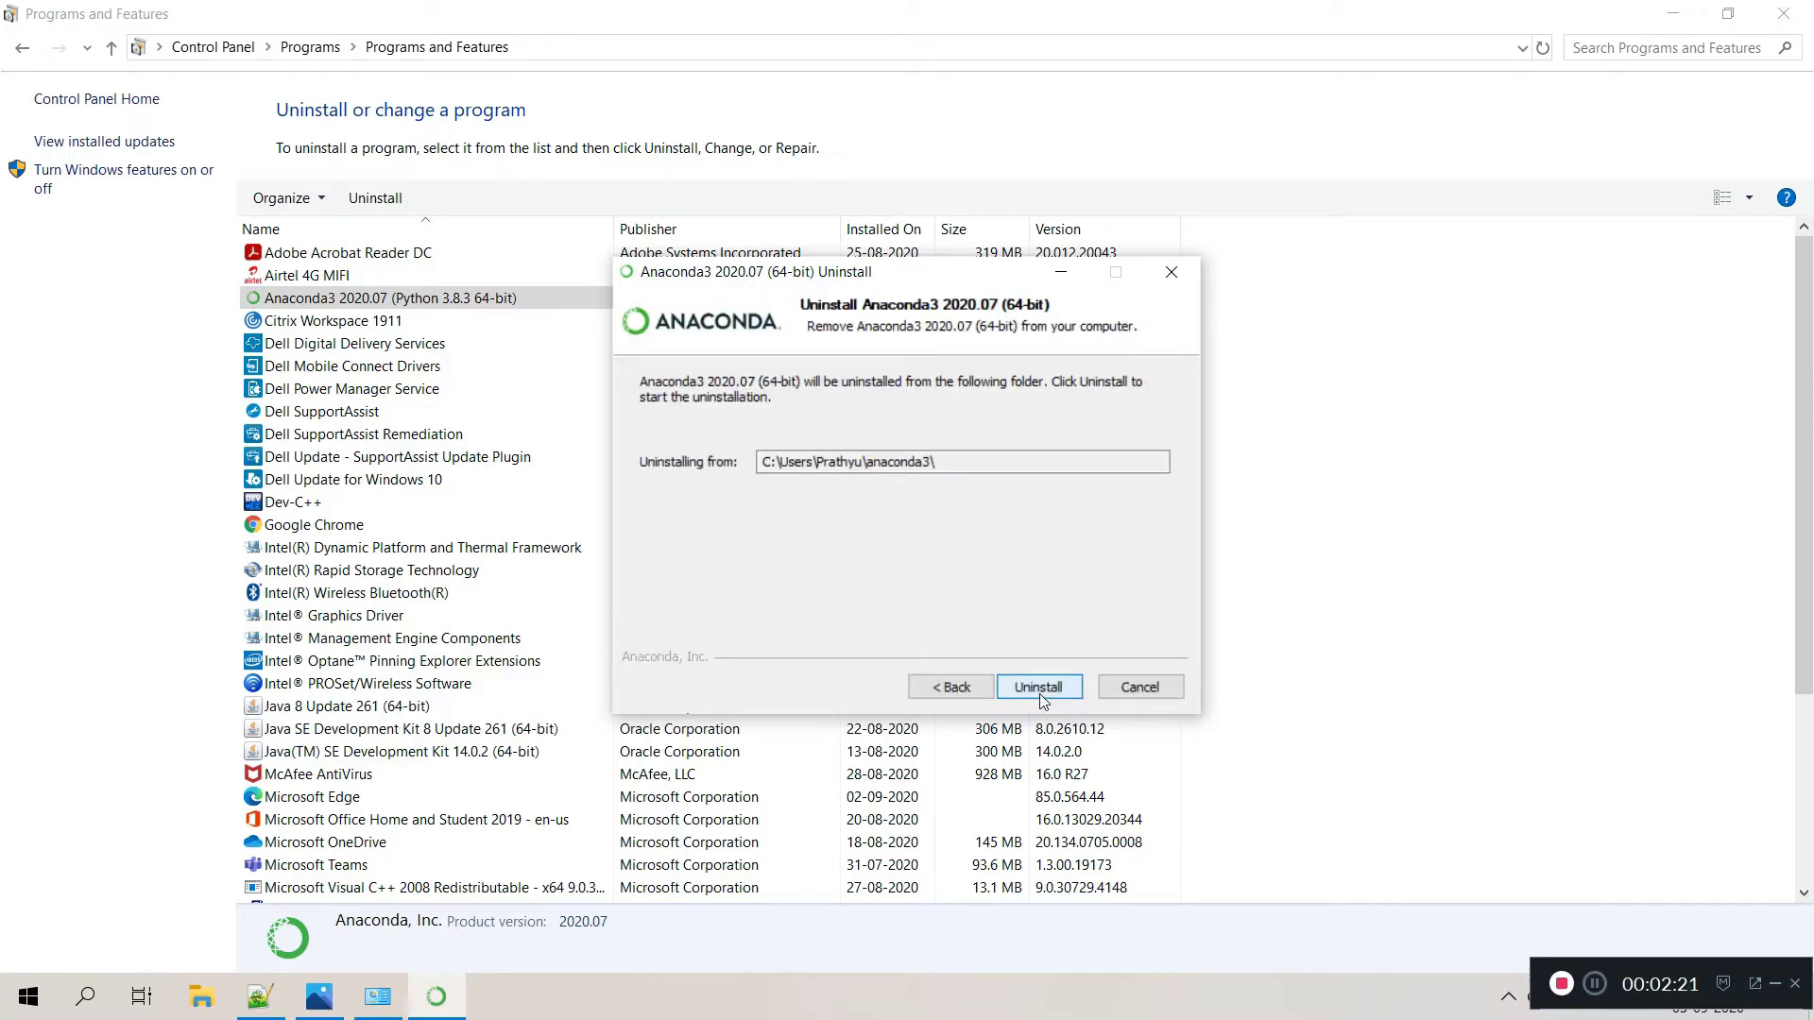
pyautogui.doubleClick(839, 459)
pyautogui.click(941, 460)
pyautogui.doubleClick(791, 464)
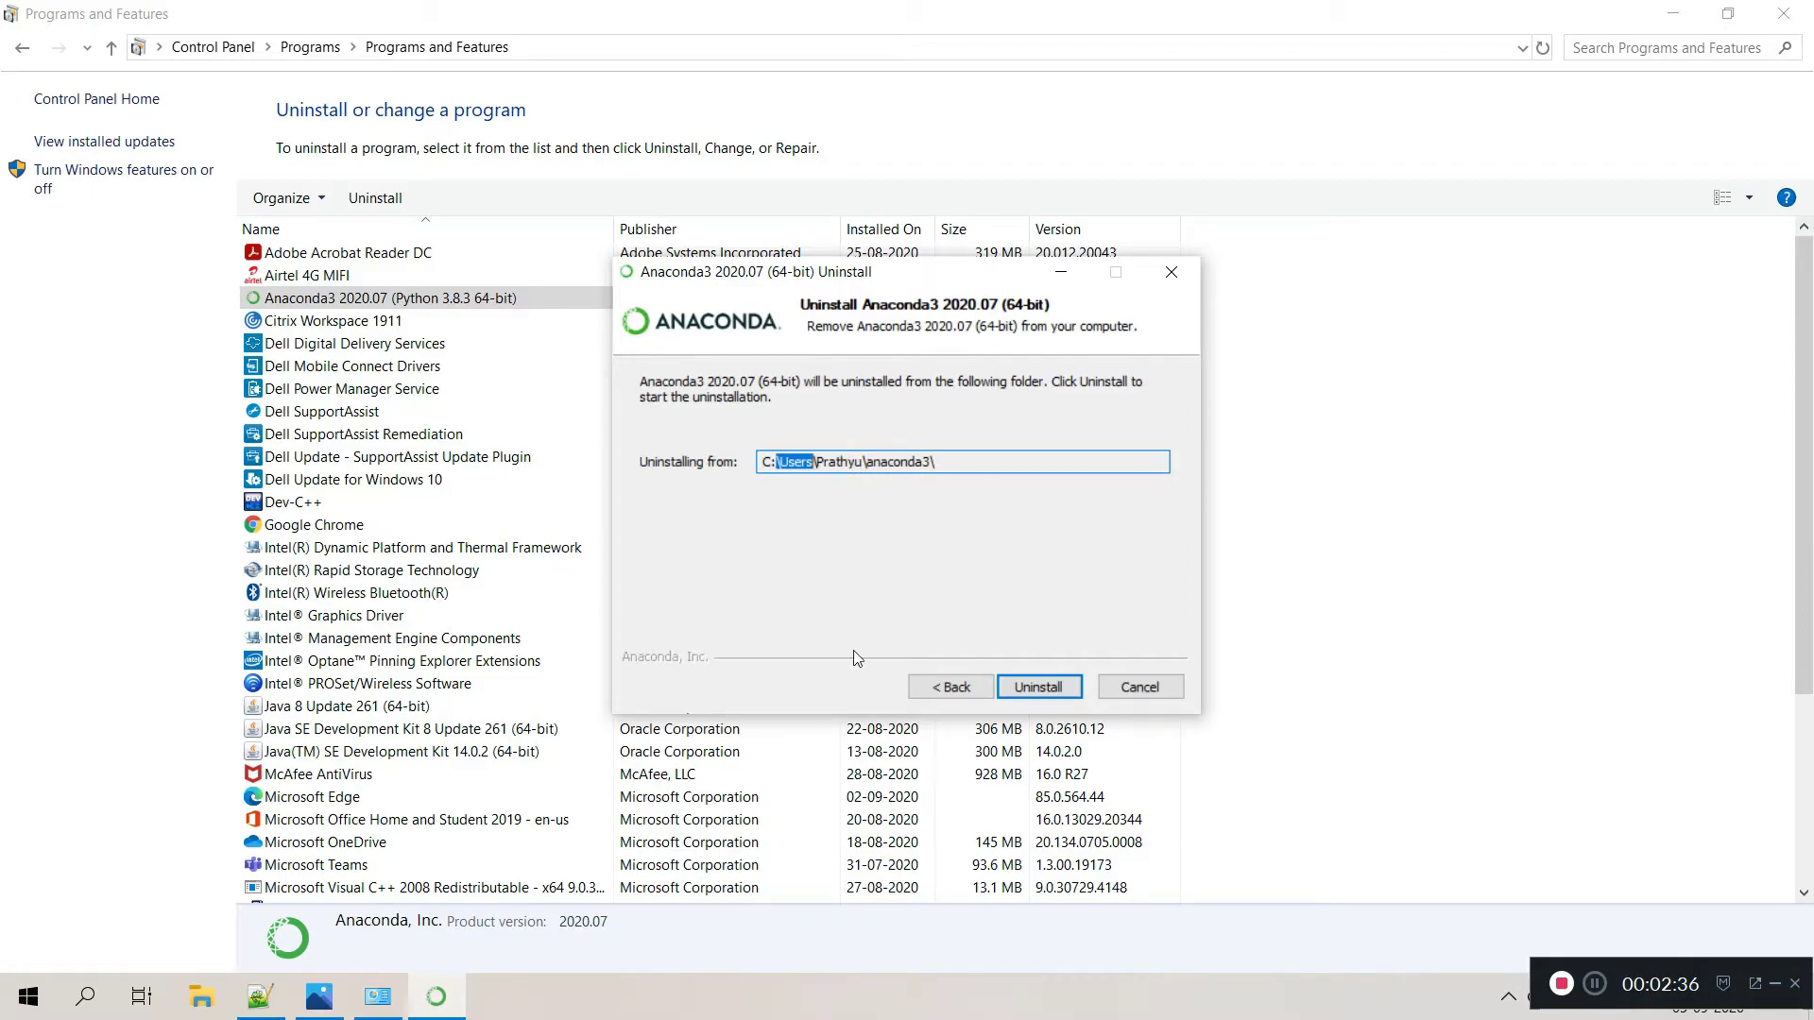
# Uninstall Anaconda3 2020.07 with the detailed log shown, then advance to the completion page
pyautogui.click(1046, 689)
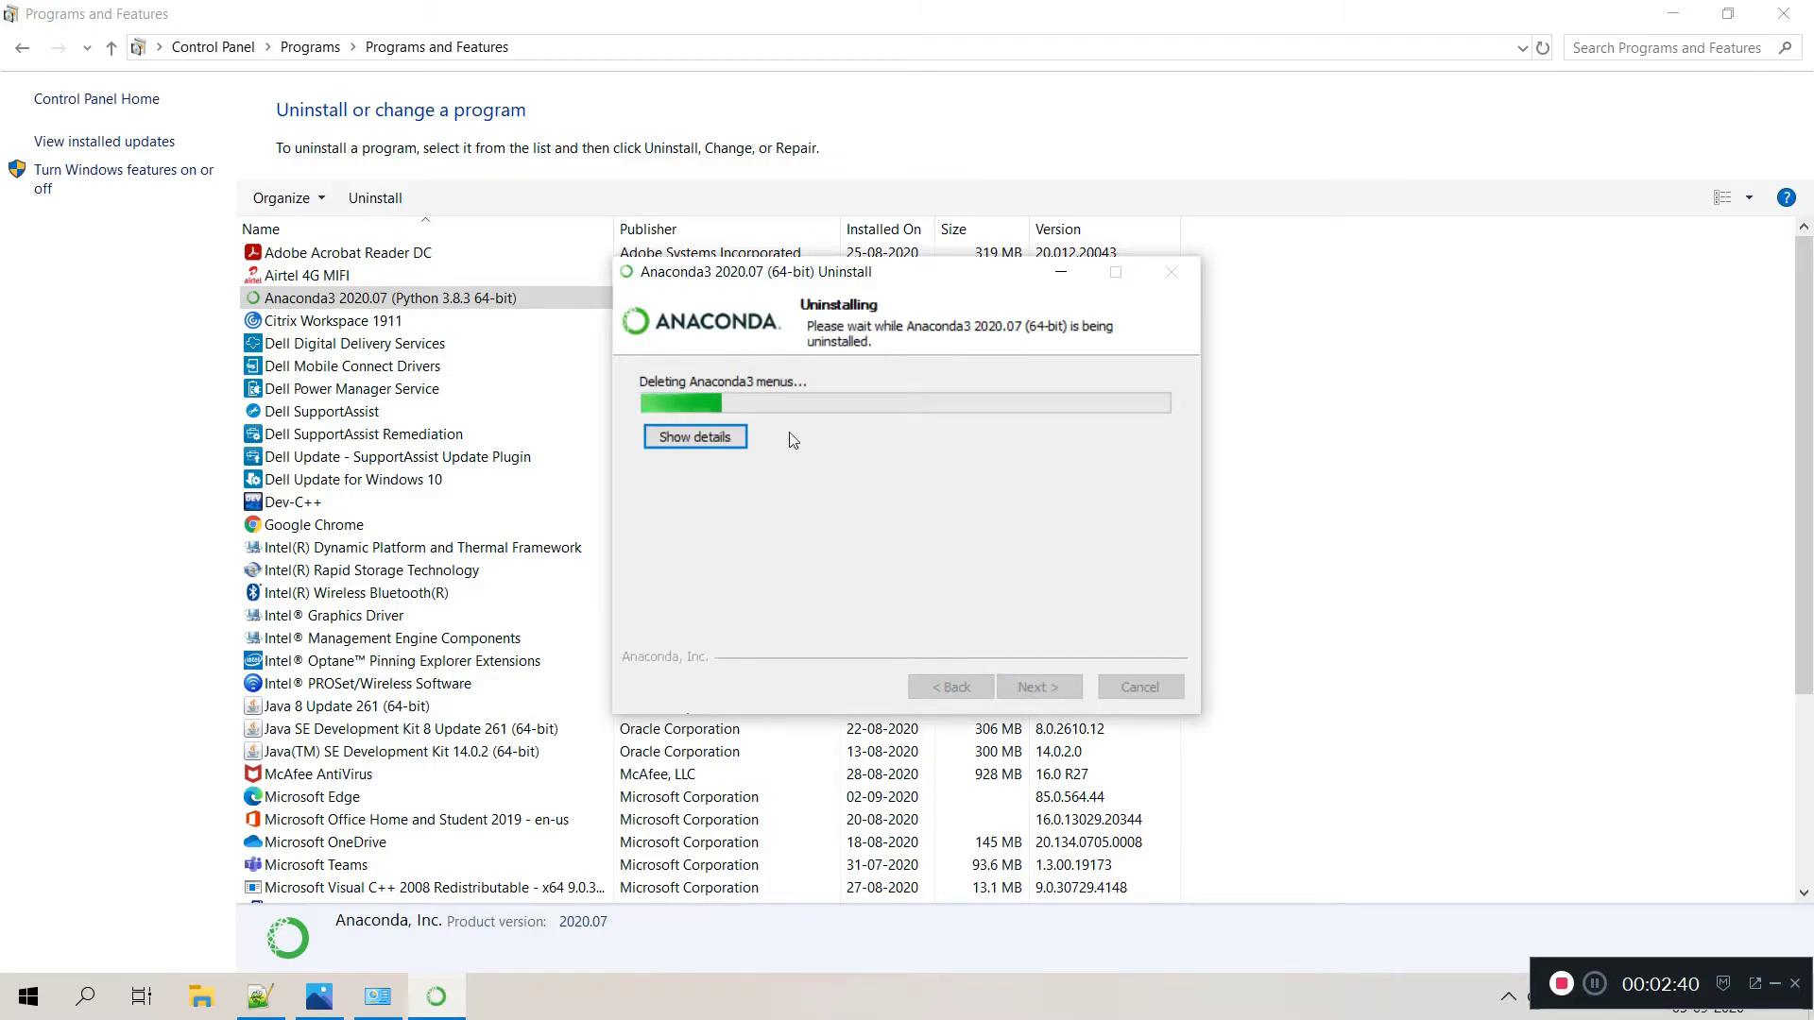
pyautogui.click(728, 440)
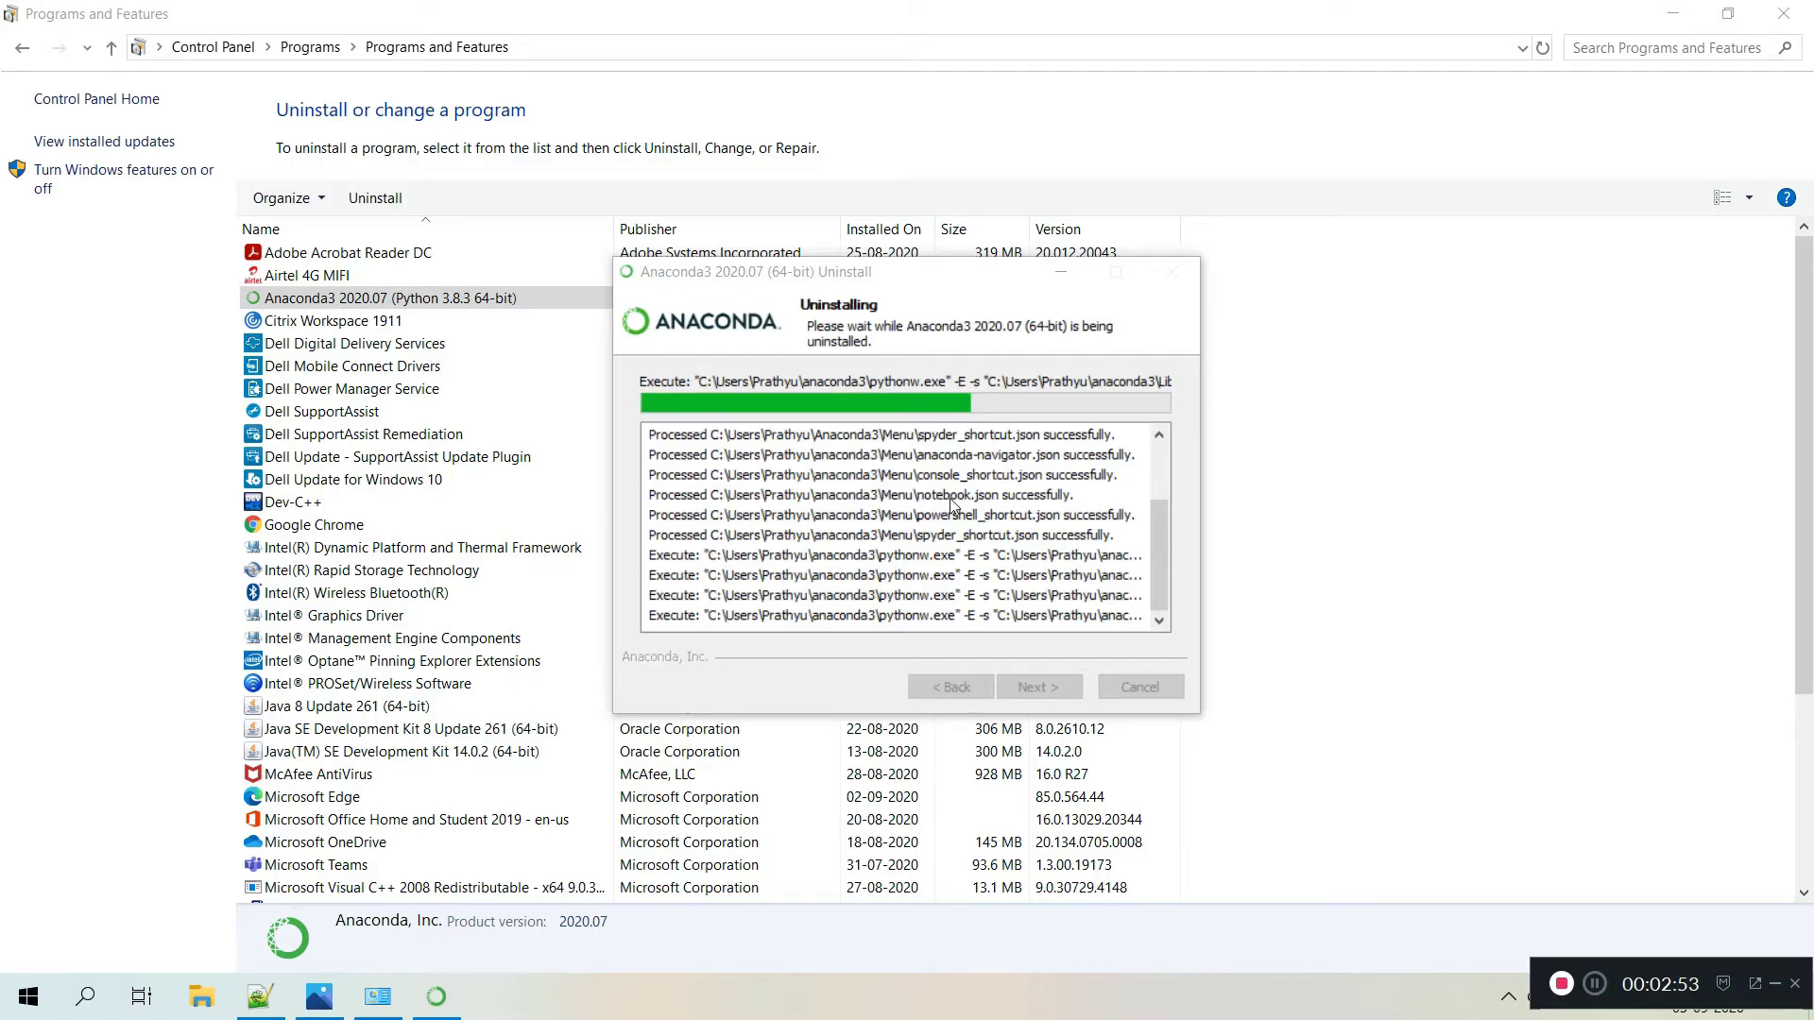
pyautogui.click(950, 497)
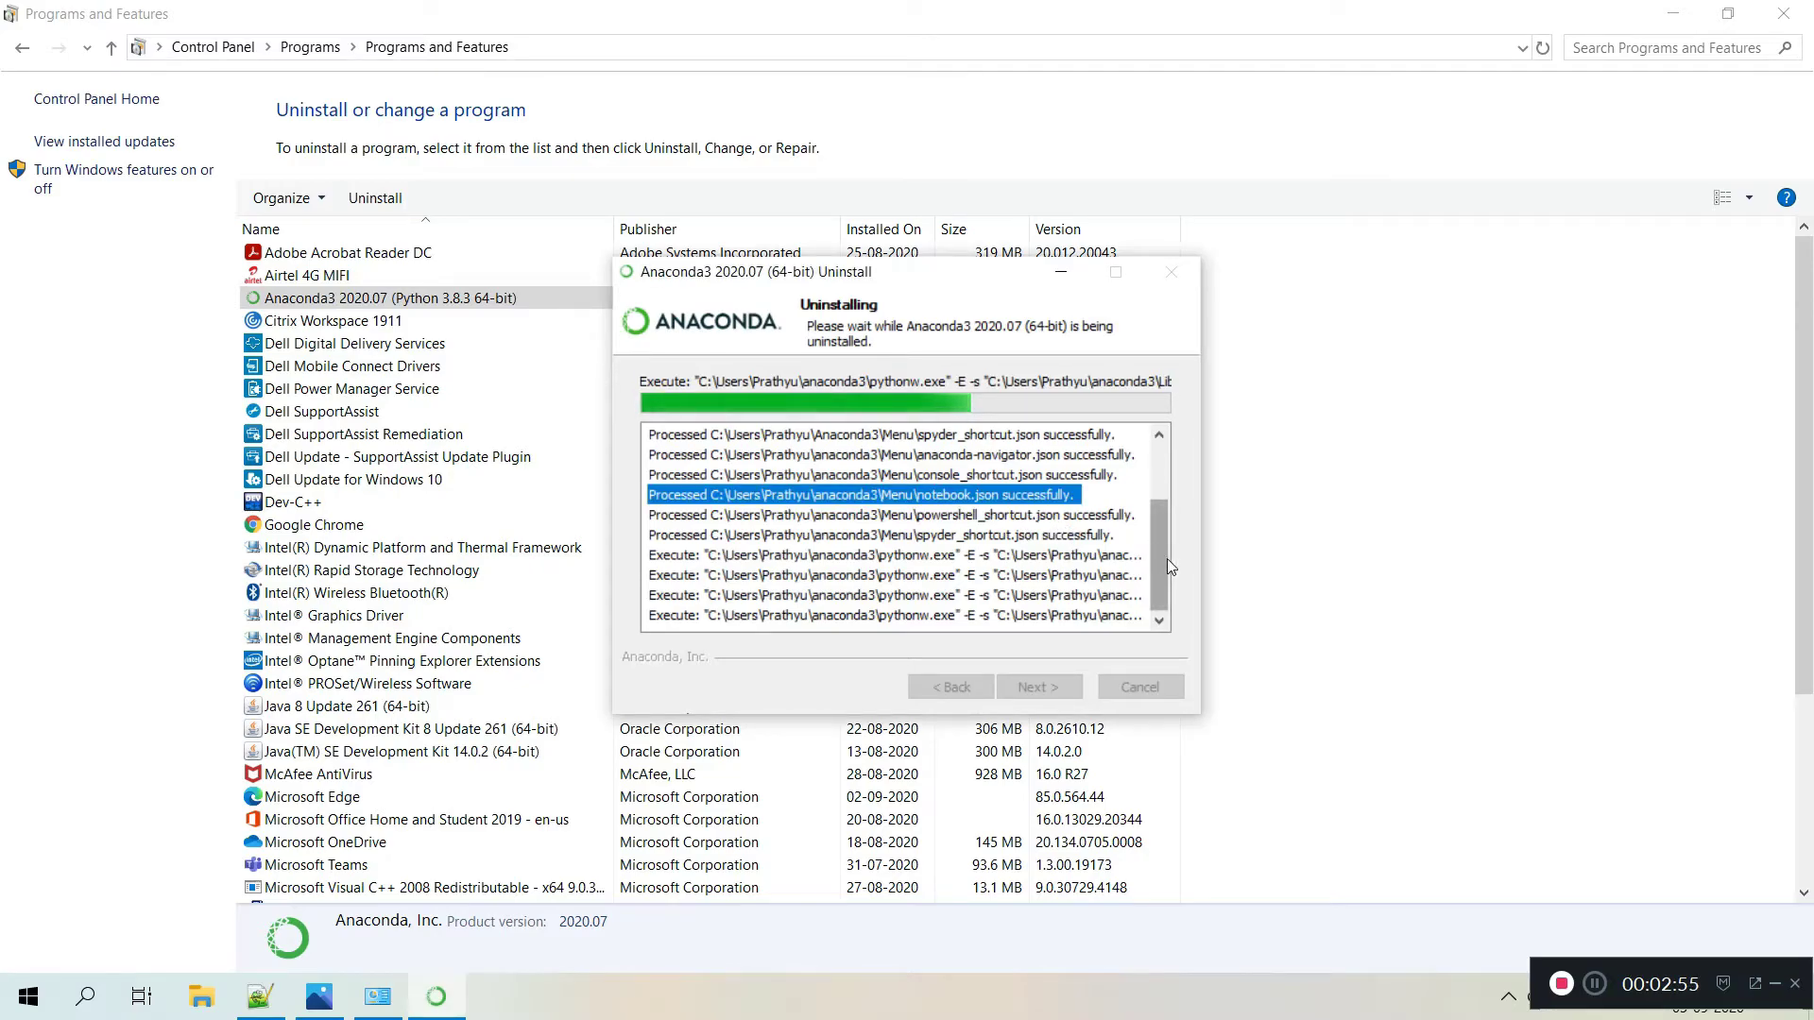
pyautogui.moveTo(1160, 564); pyautogui.dragTo(1157, 499)
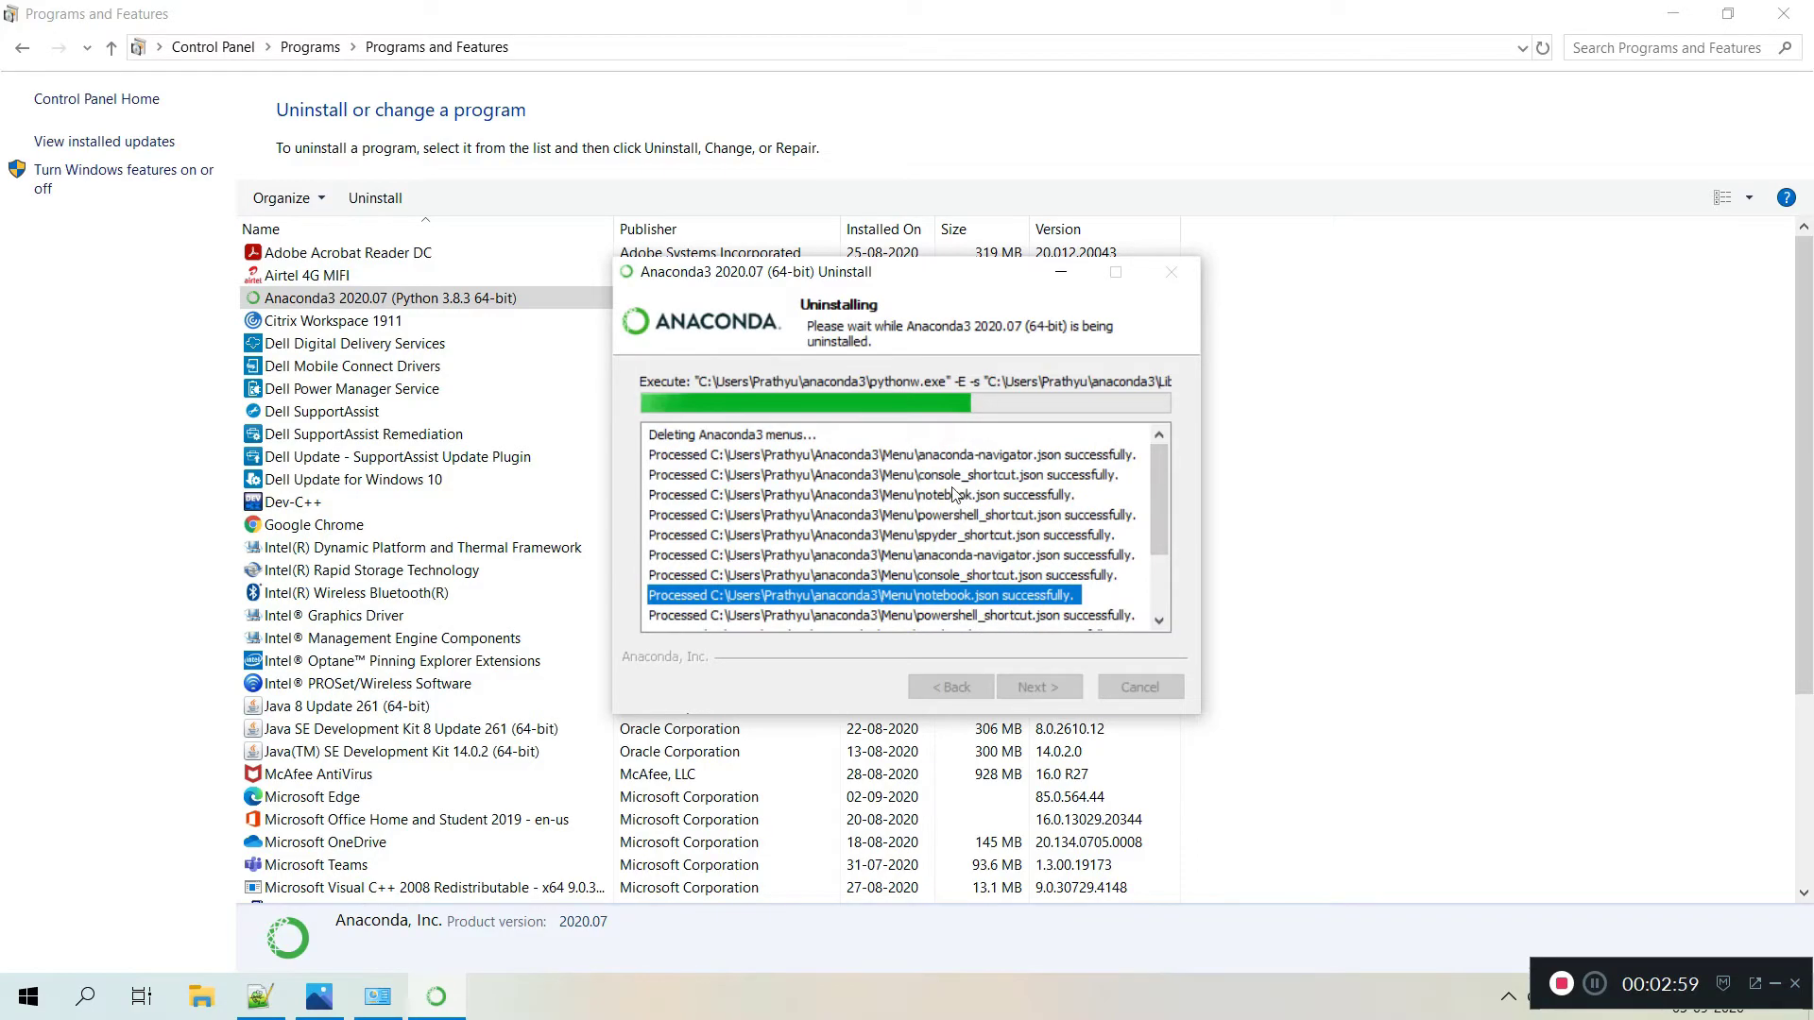
pyautogui.click(948, 535)
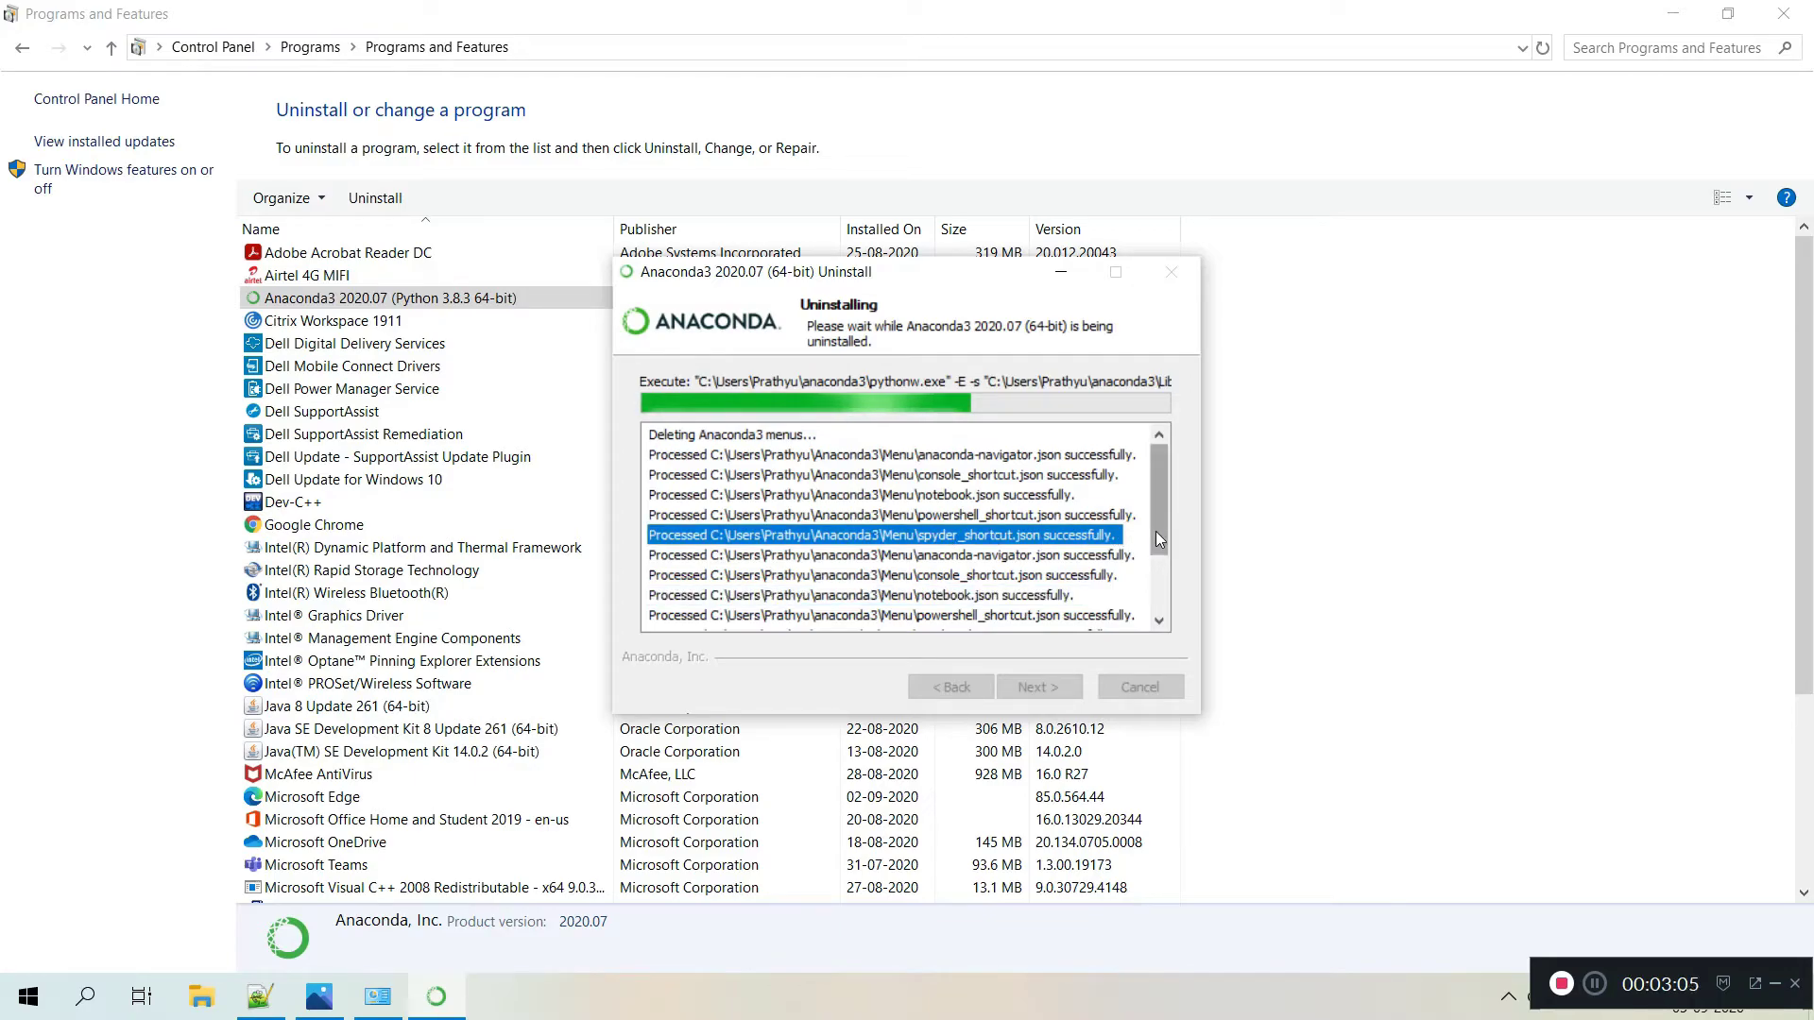
pyautogui.moveTo(1157, 532); pyautogui.dragTo(1168, 597)
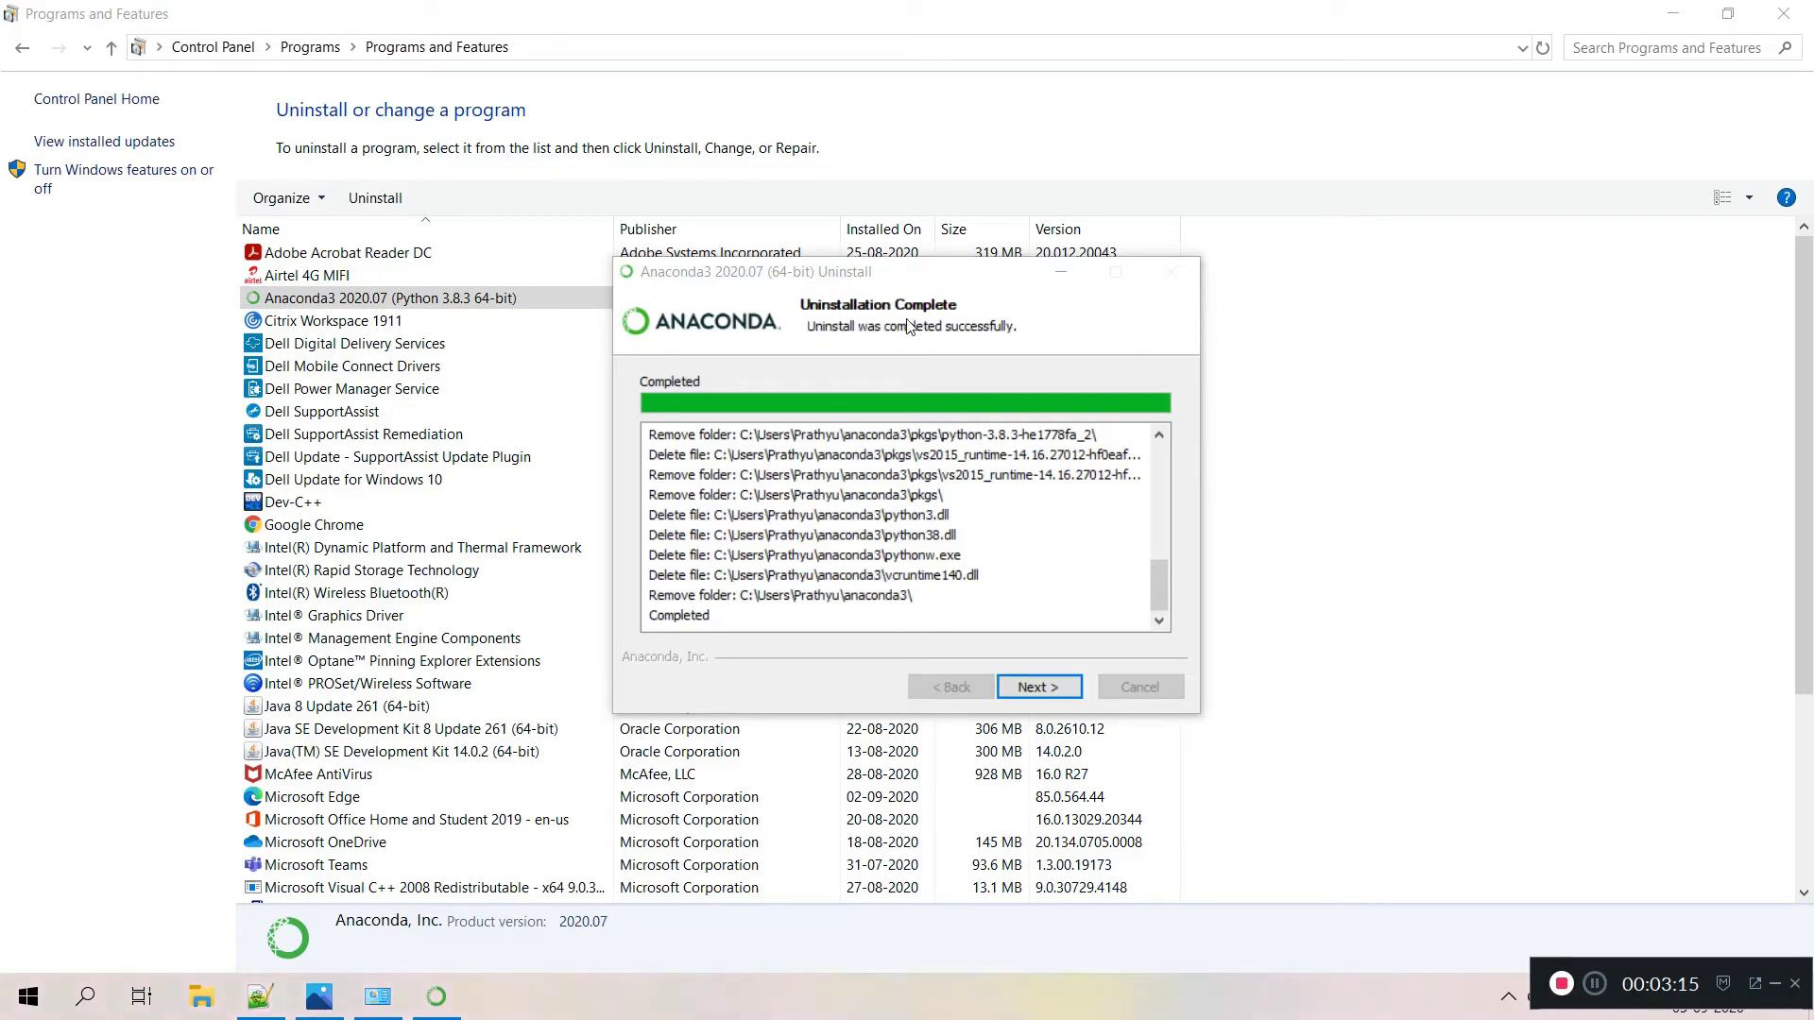
pyautogui.click(696, 631)
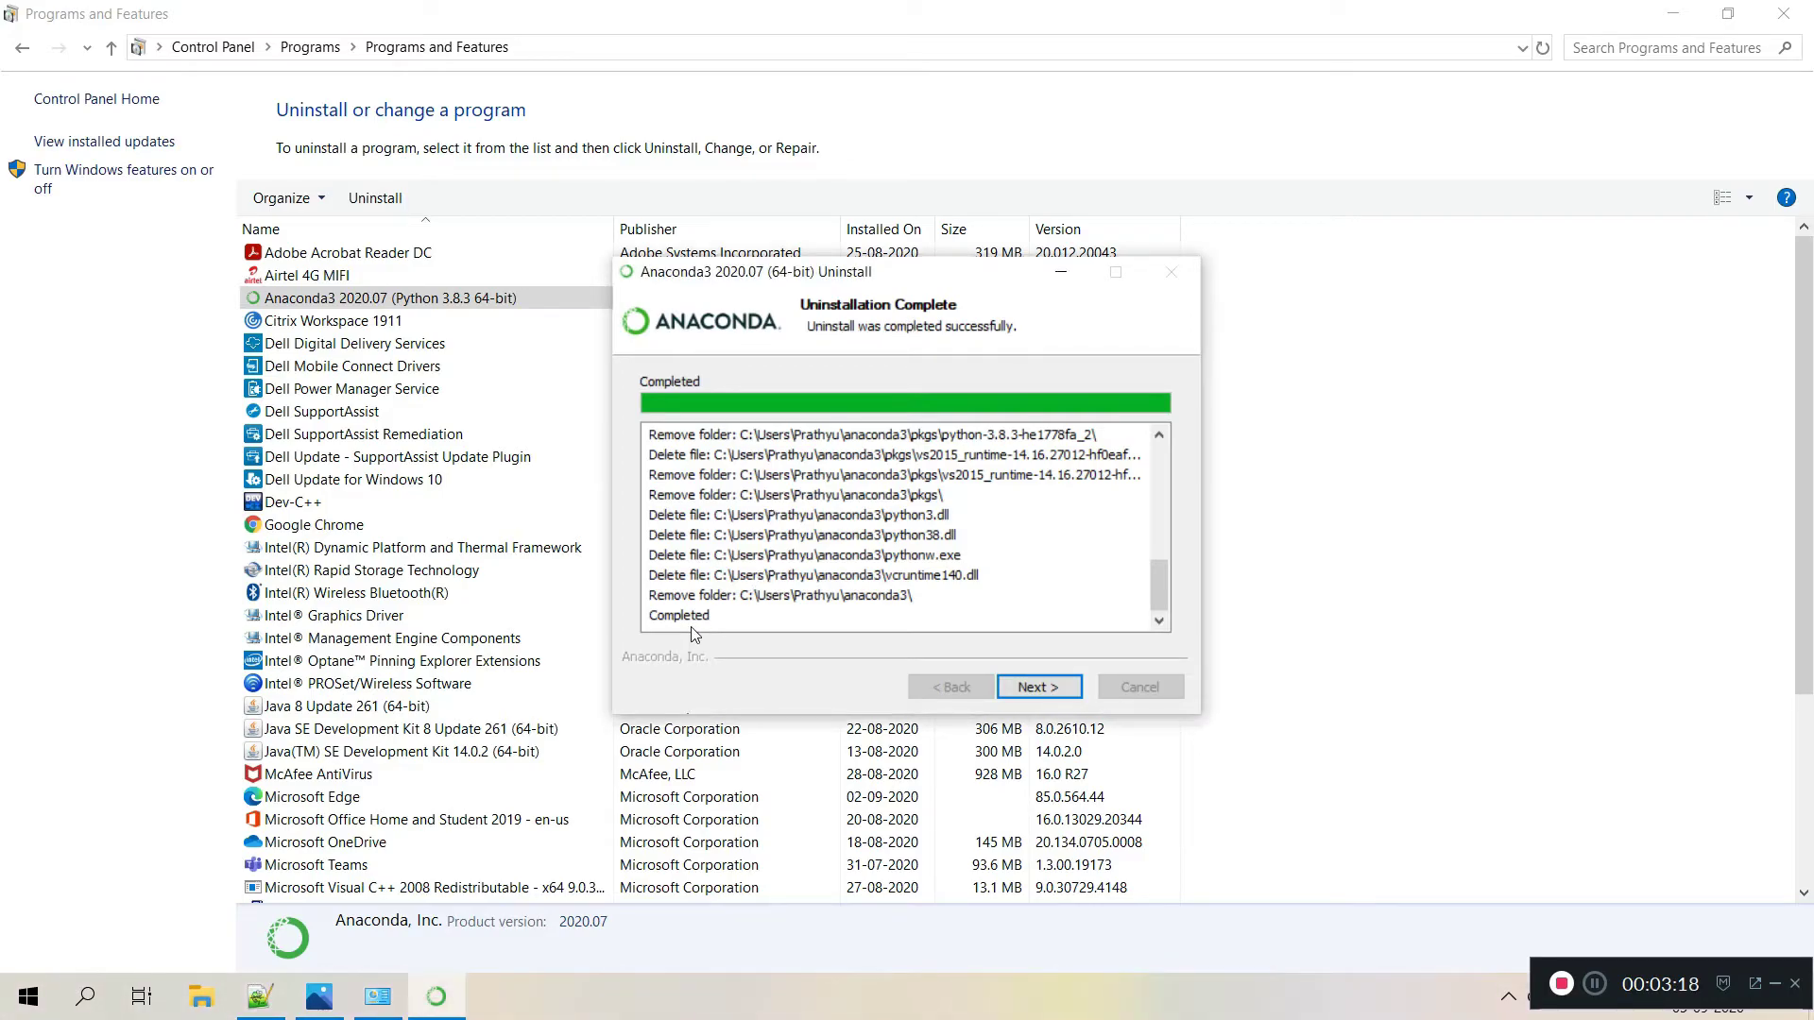
pyautogui.click(1034, 688)
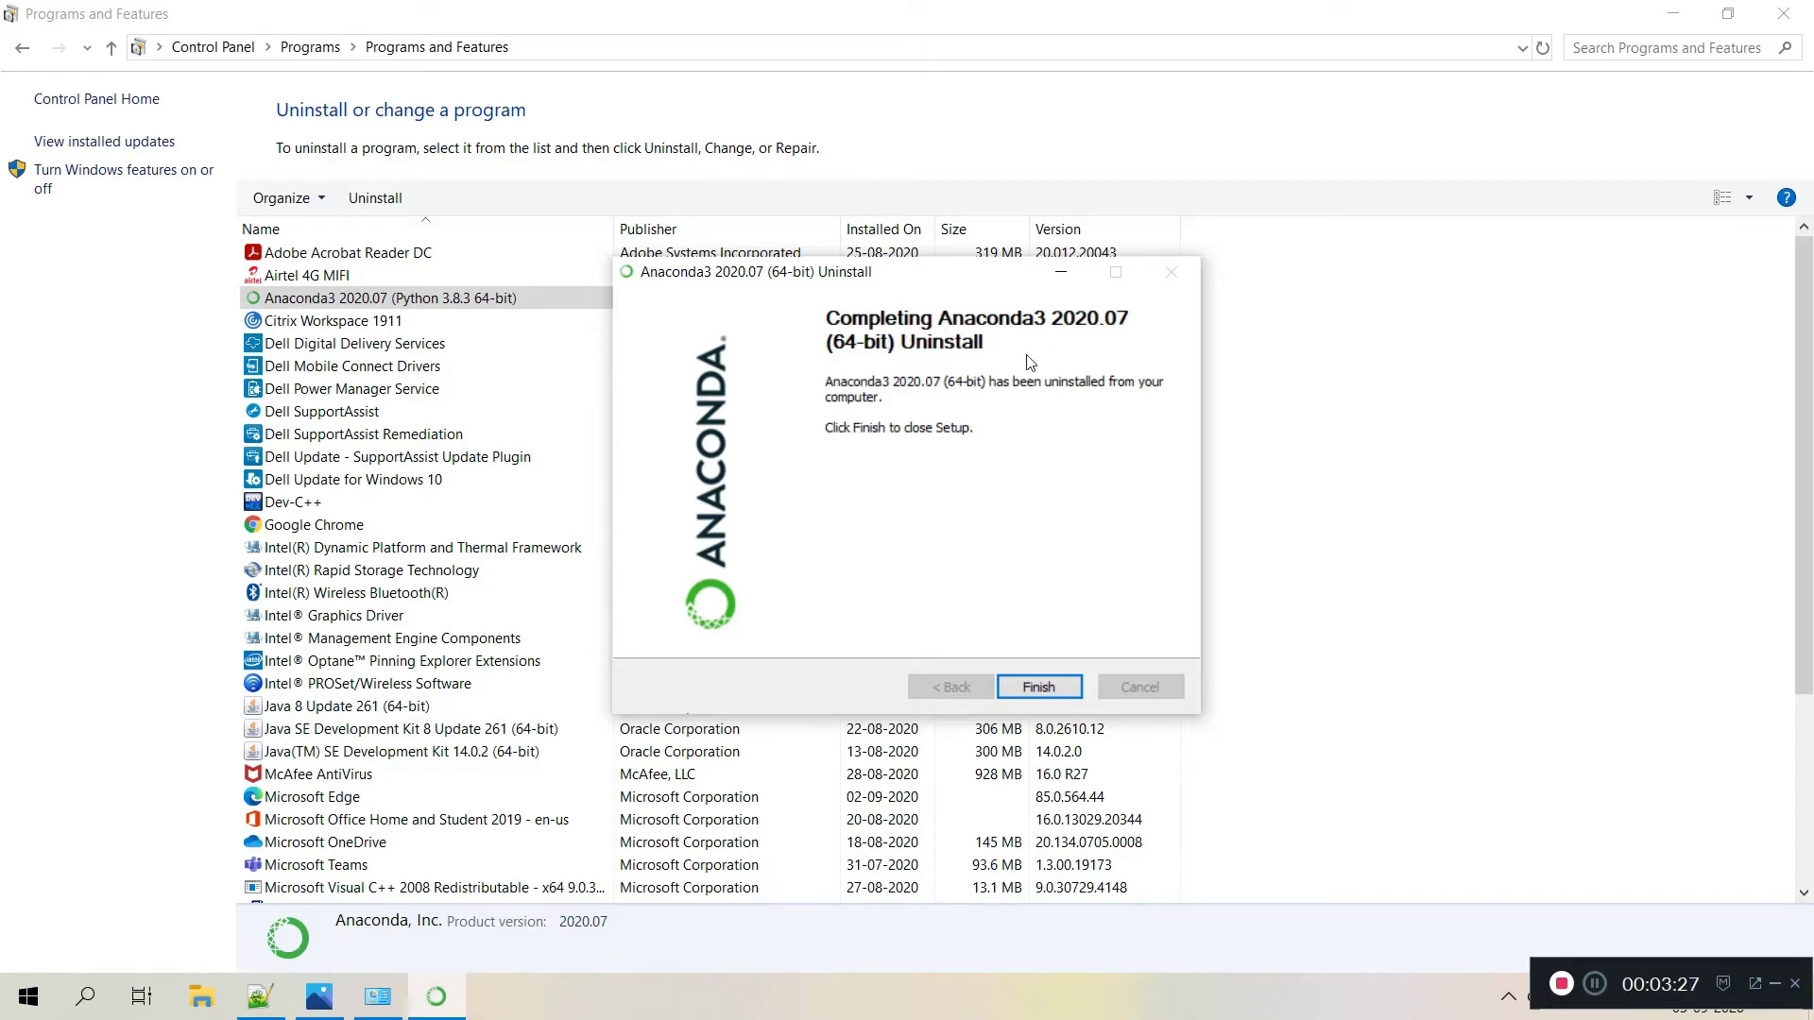
# Close the uninstaller and search 'ana' to confirm only the Anaconda3 installer files remain
pyautogui.click(1039, 687)
pyautogui.click(38, 999)
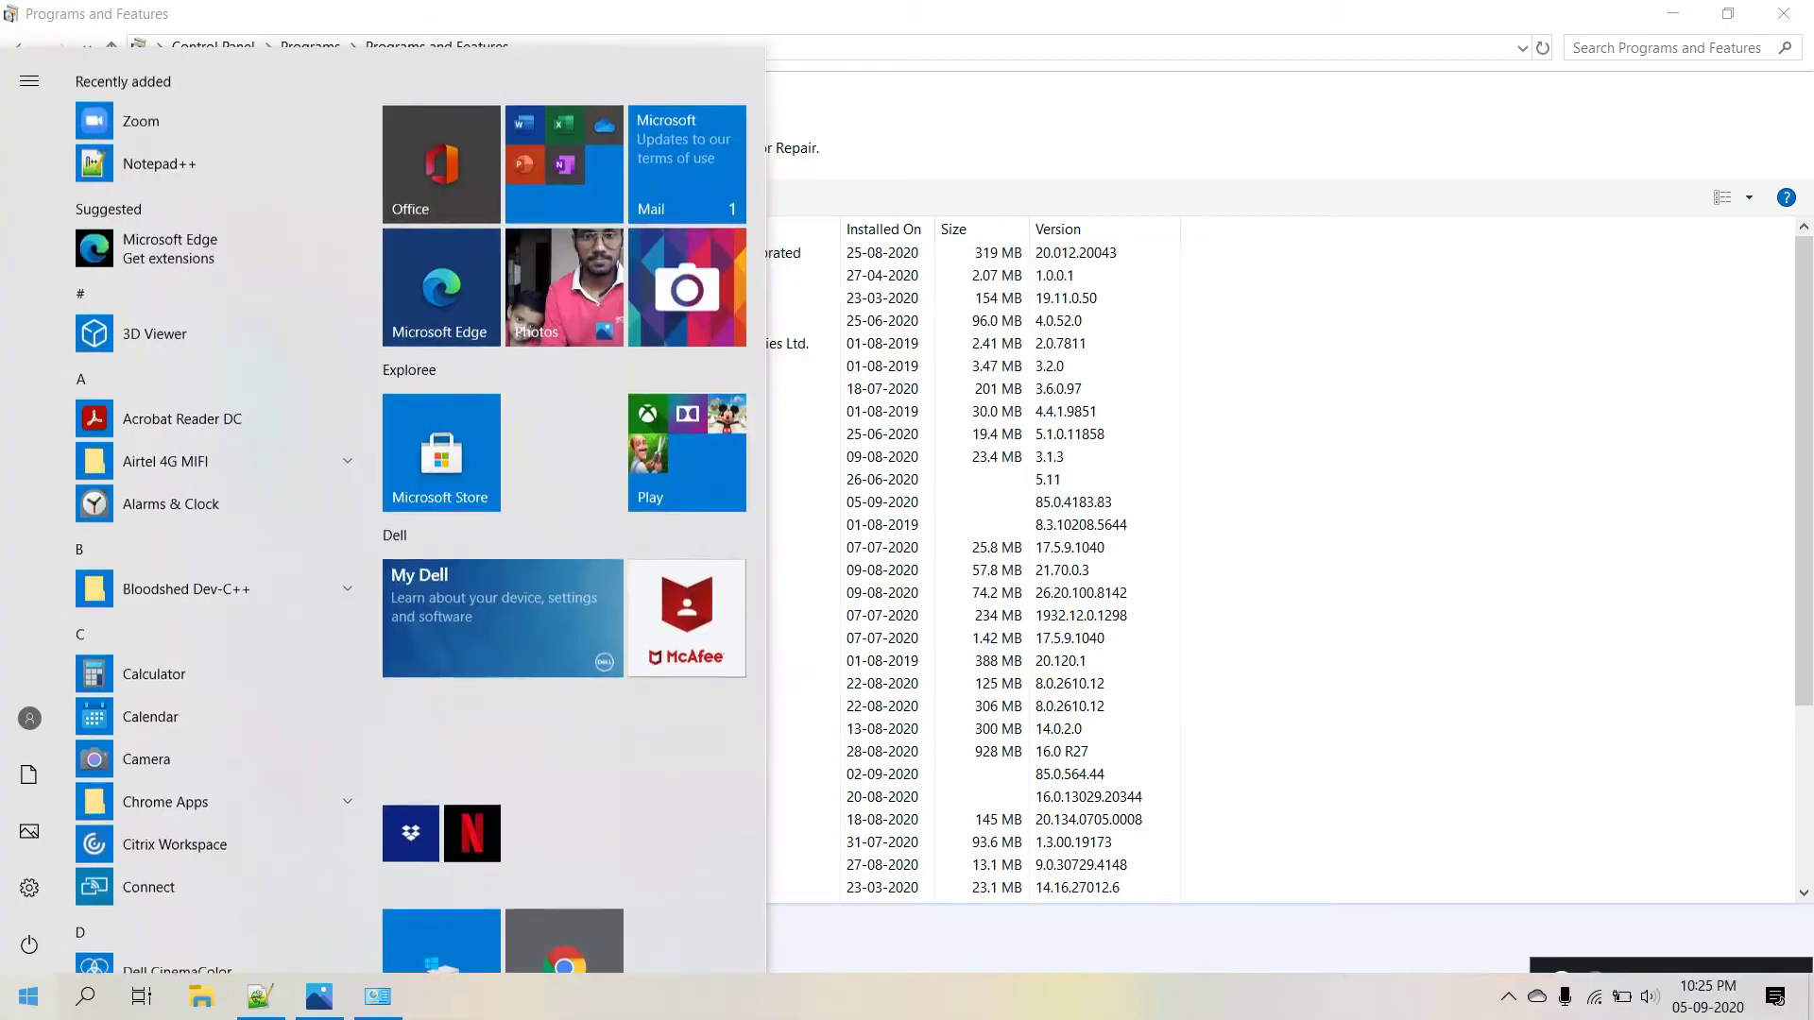
pyautogui.click(102, 1008)
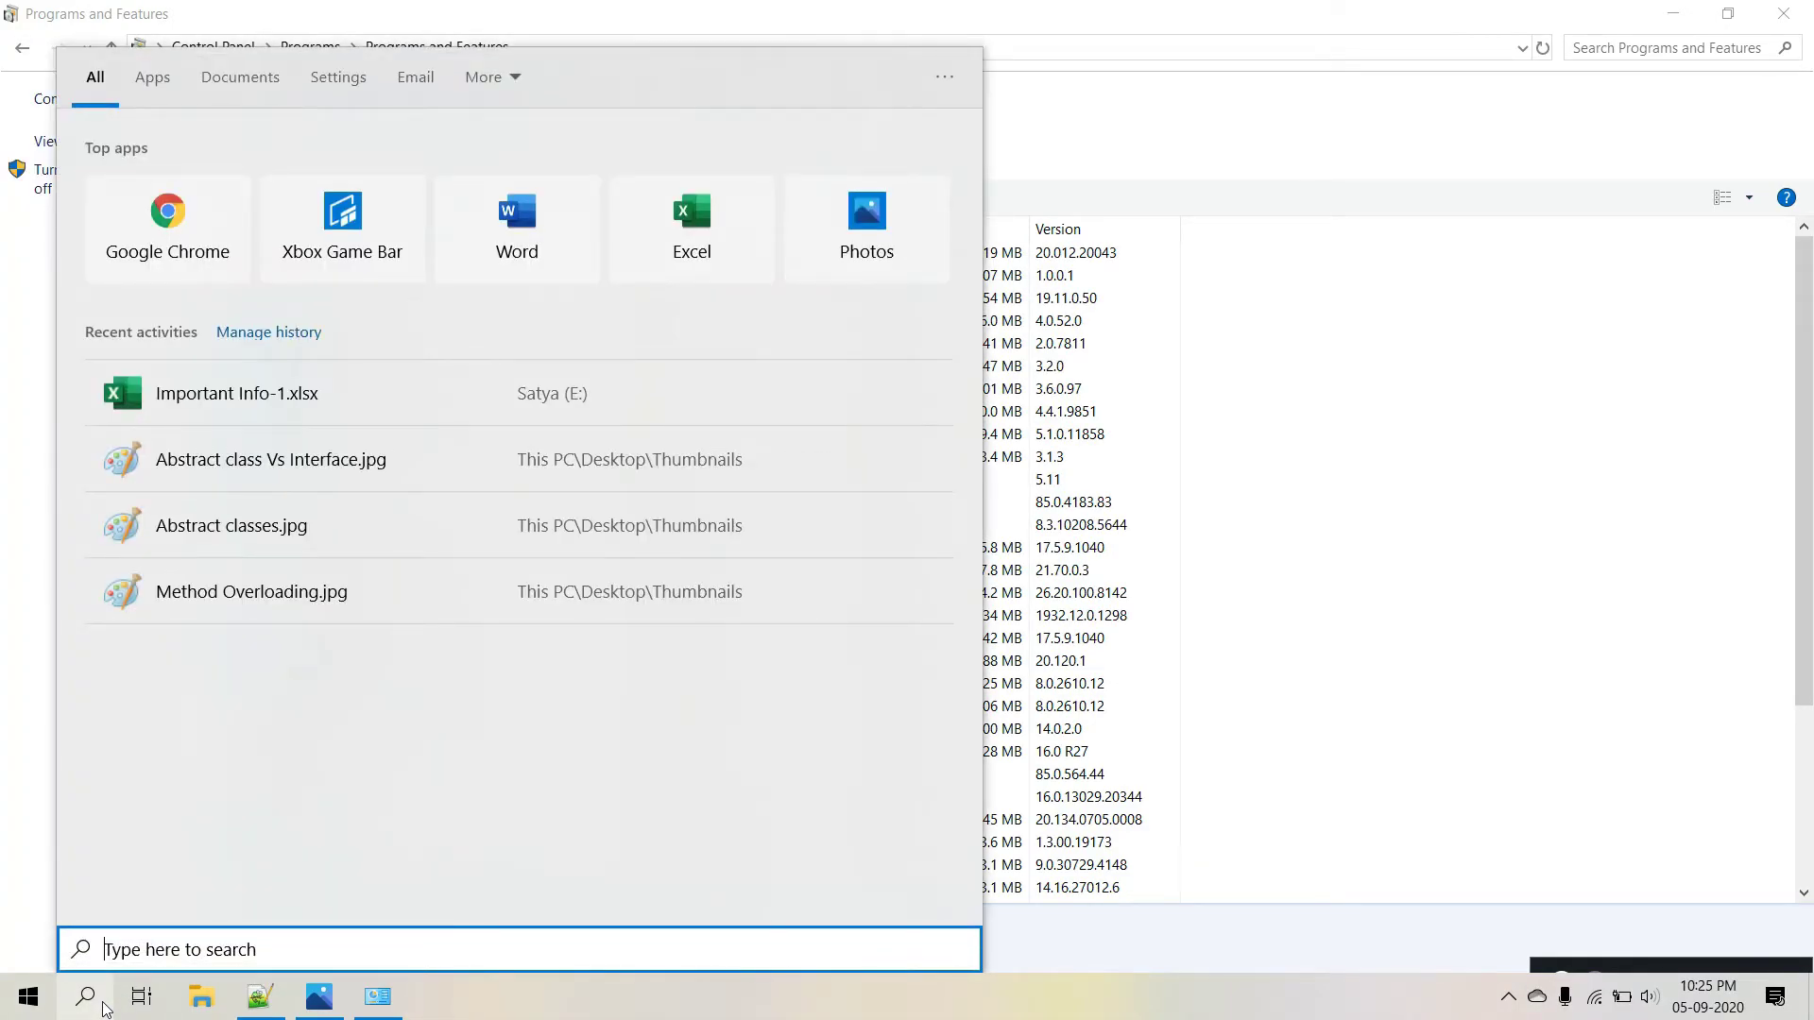
pyautogui.write('ana')
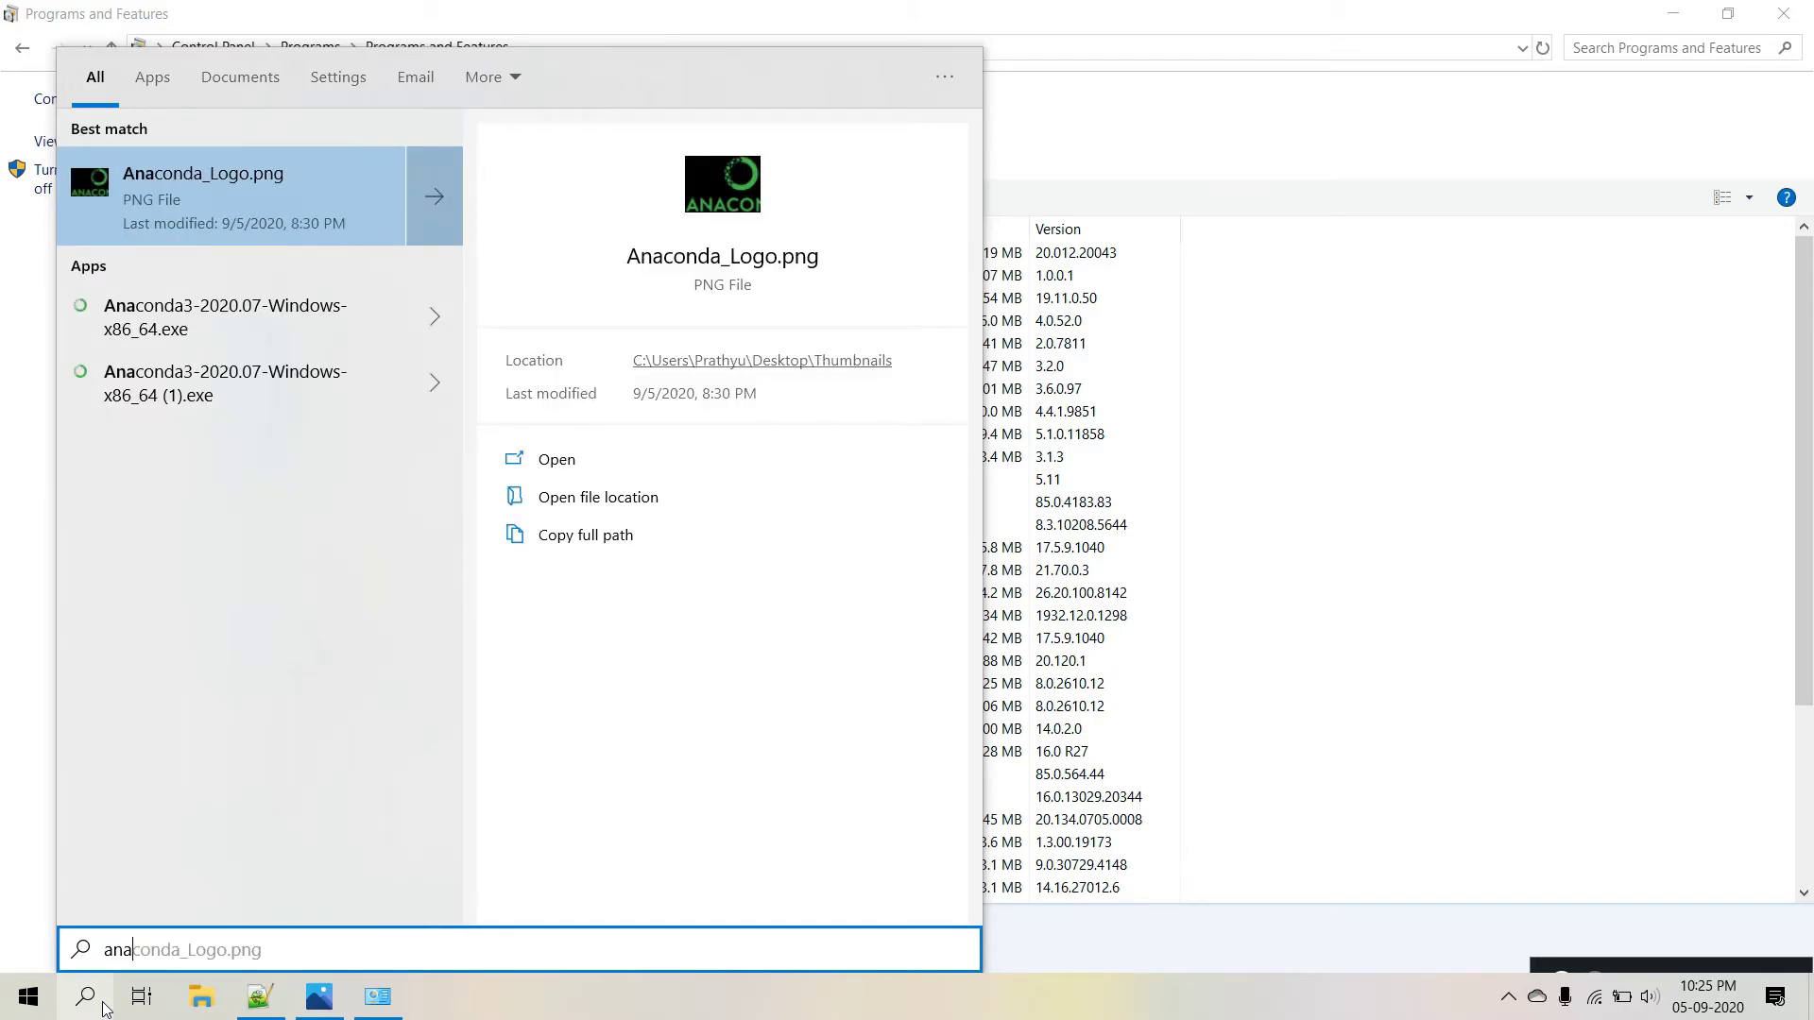
pyautogui.press('Down')
pyautogui.press('Down')
pyautogui.press('Down')
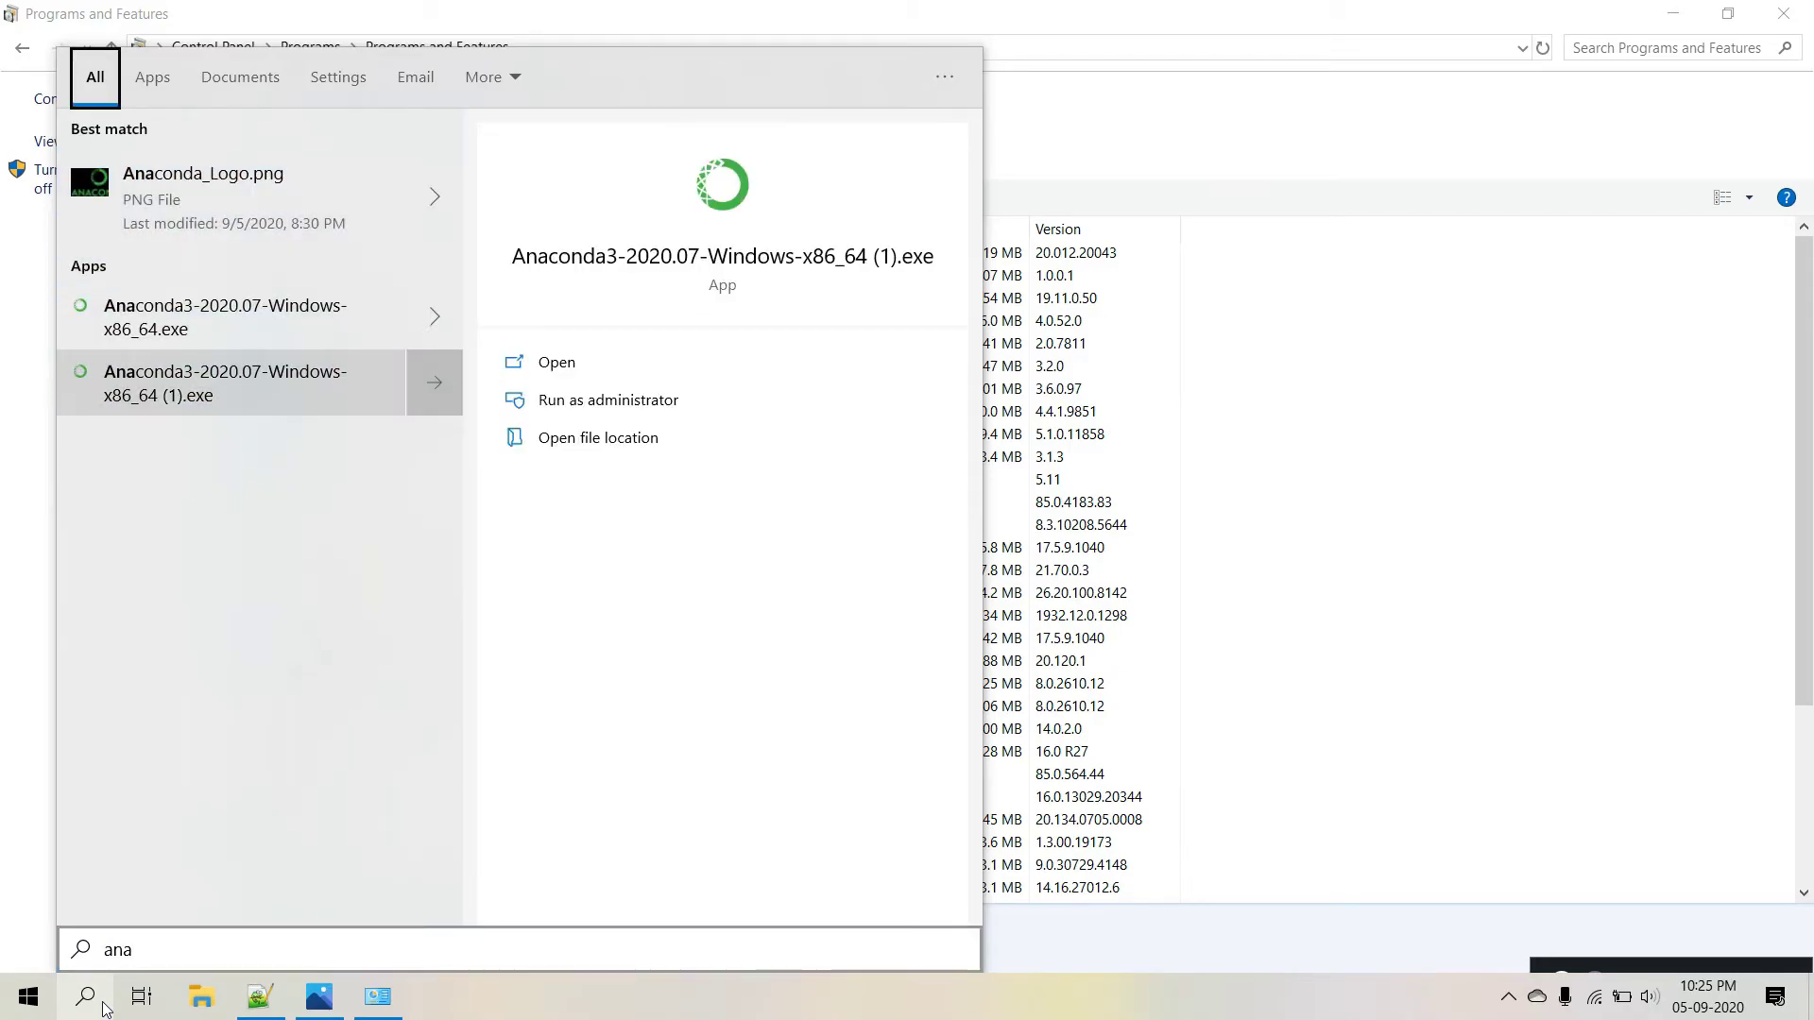
pyautogui.press('Up')
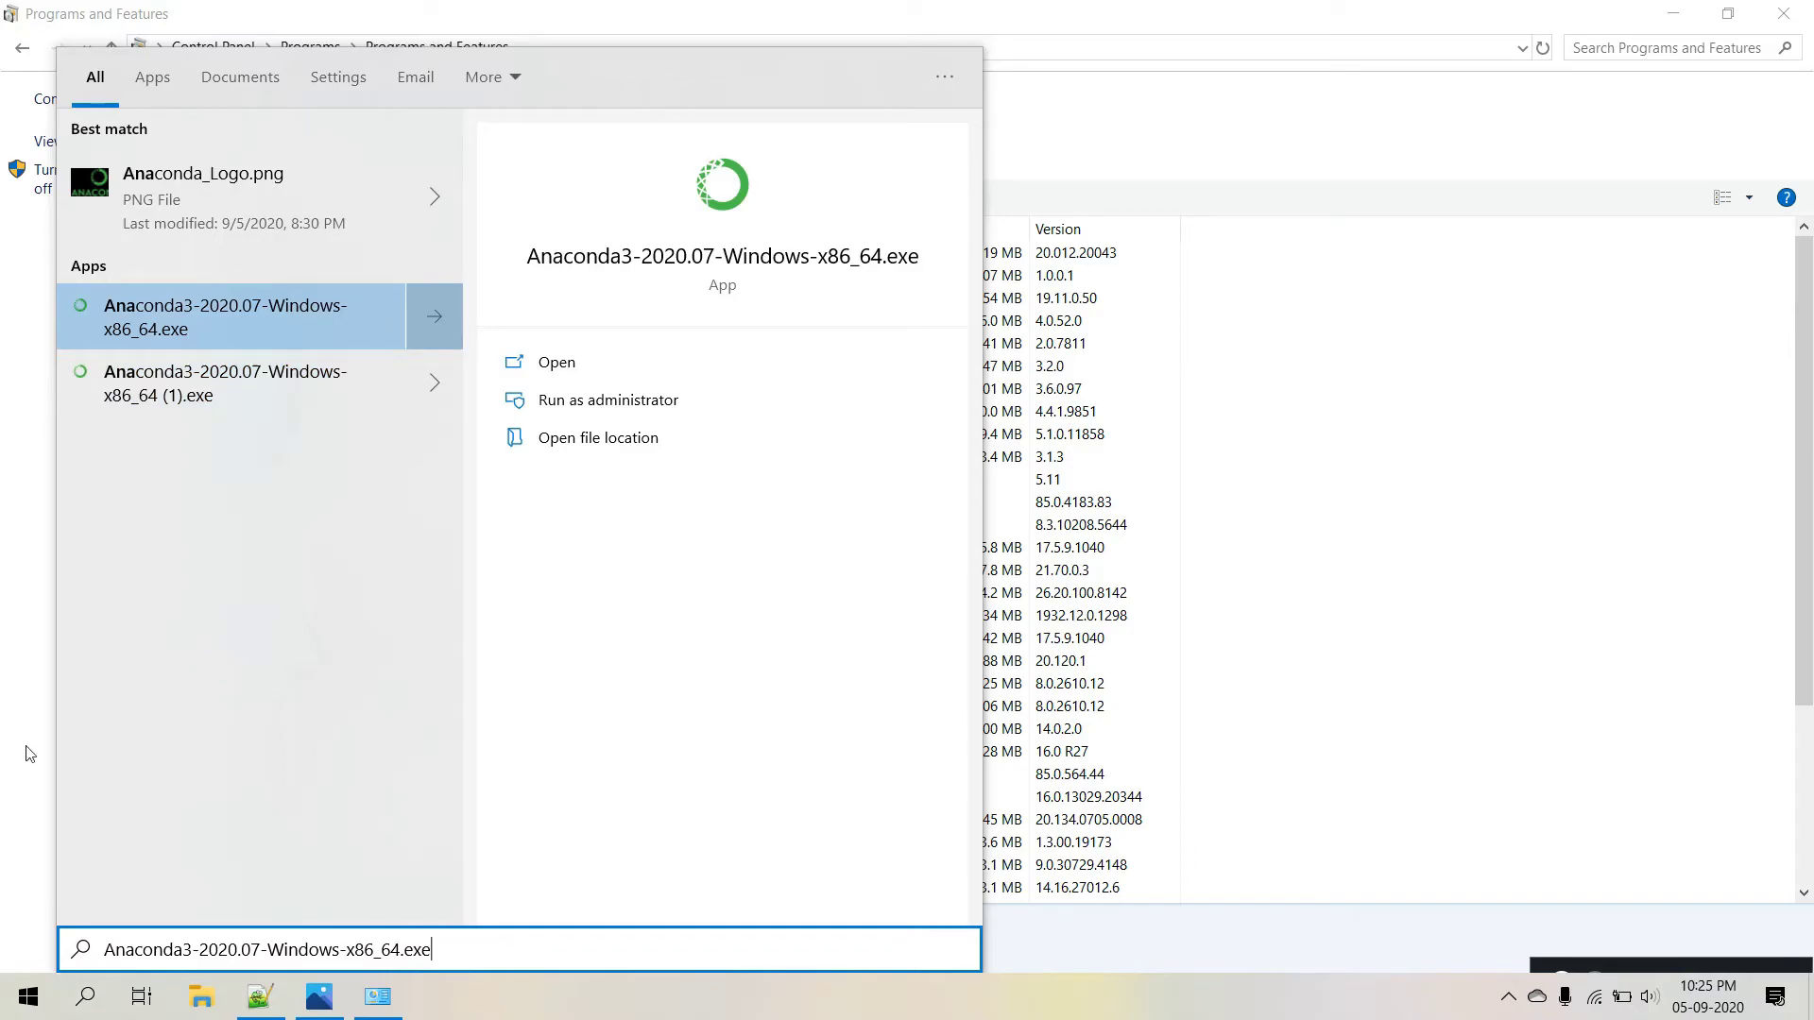
# Check the Notepad++ notes and Anaconda-free programs list, then return to Anaconda_Logo.png in Photos
pyautogui.click(279, 1000)
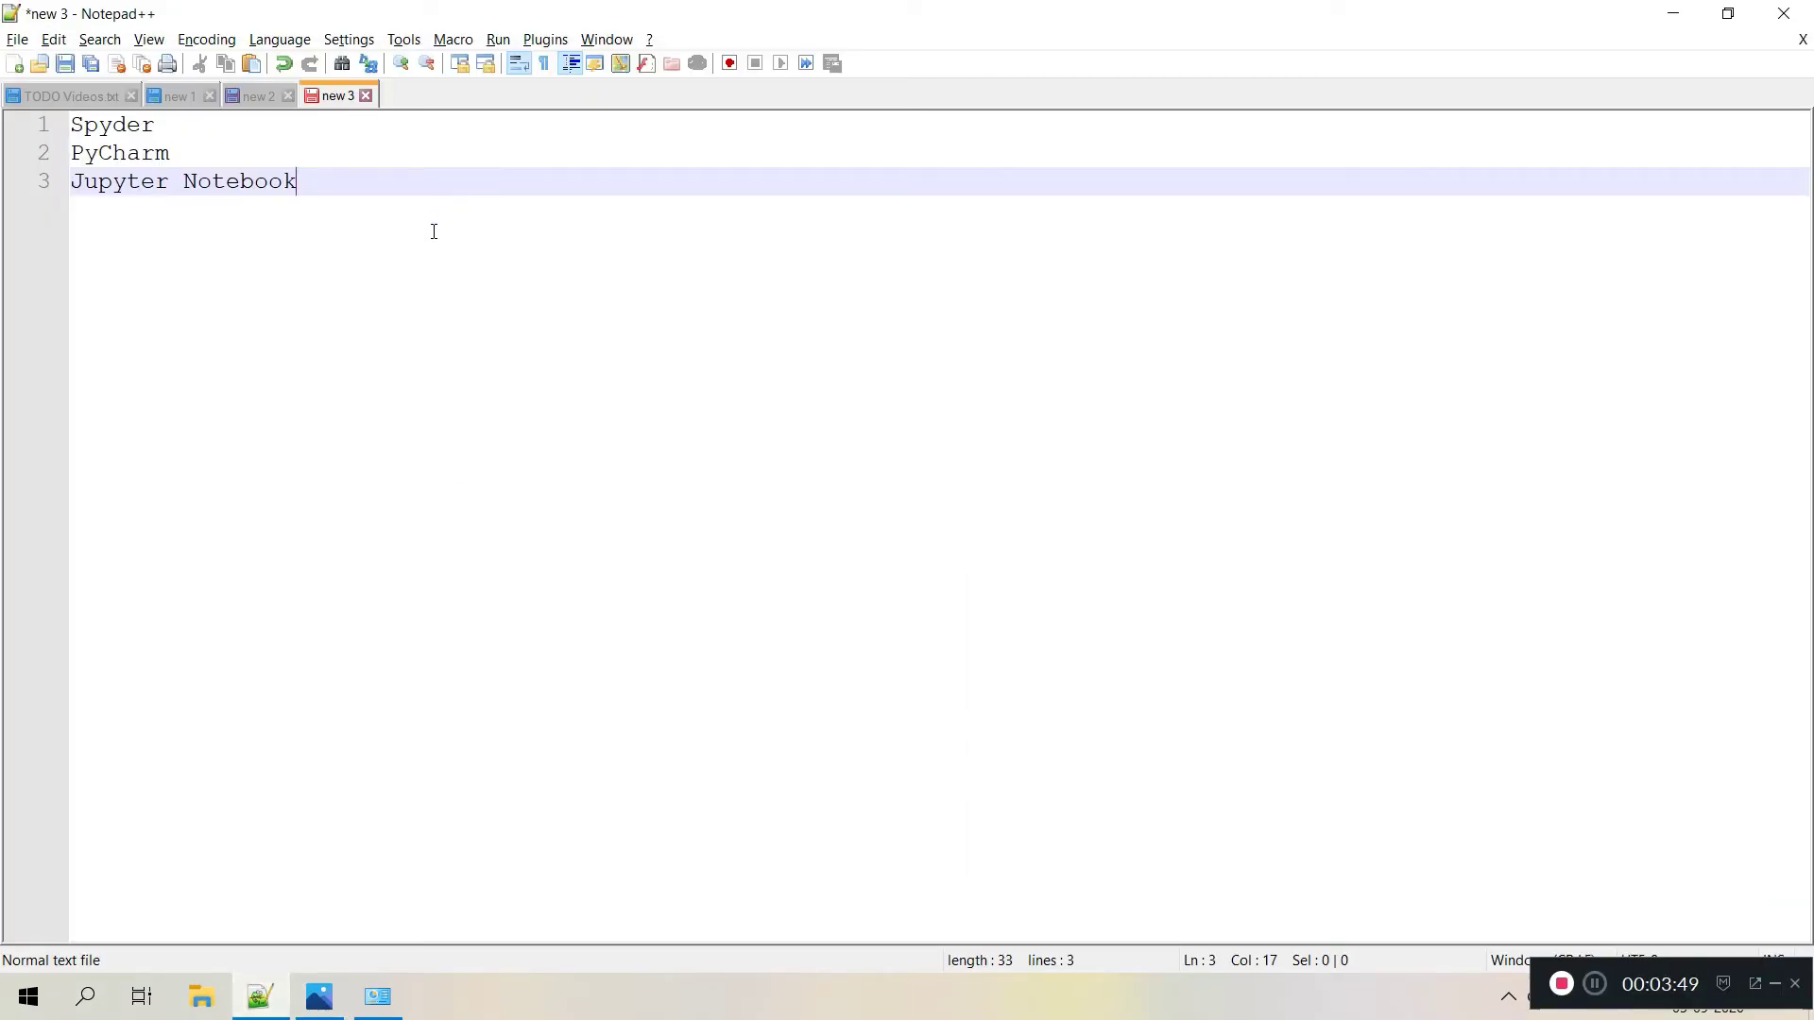
pyautogui.hotkey('alt', 'Tab')
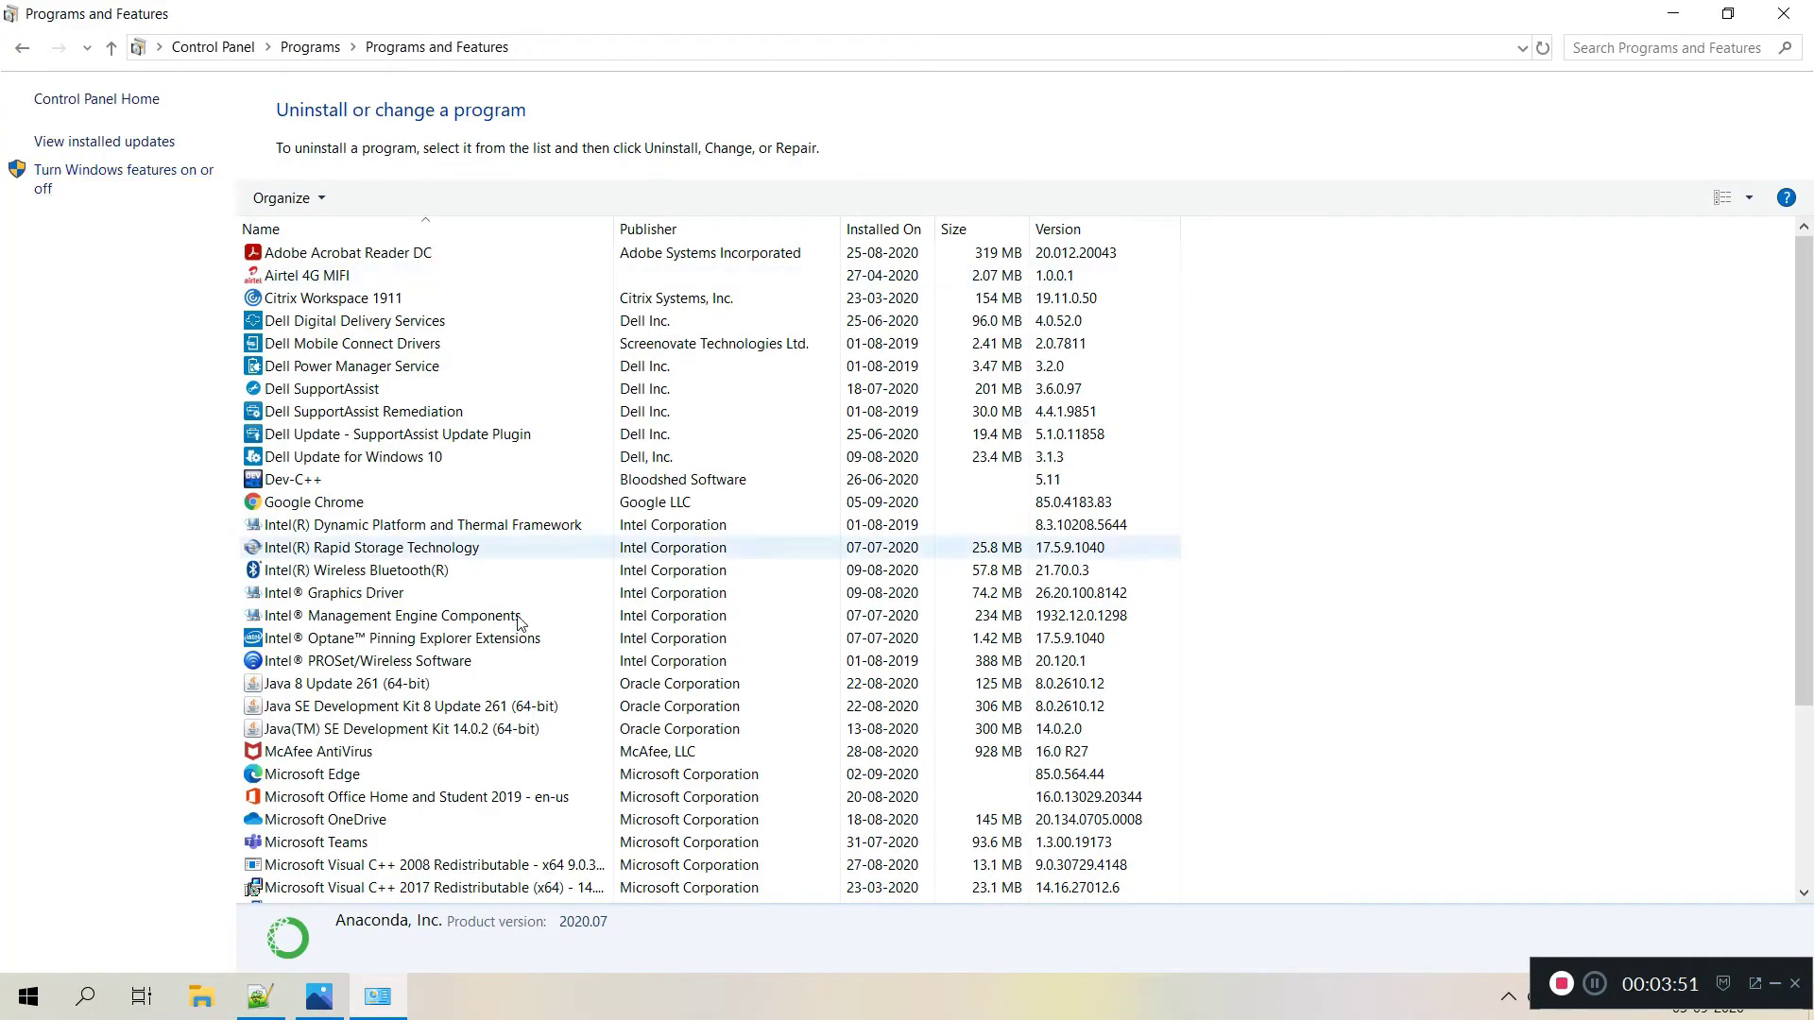
pyautogui.hotkey('alt', 'Tab')
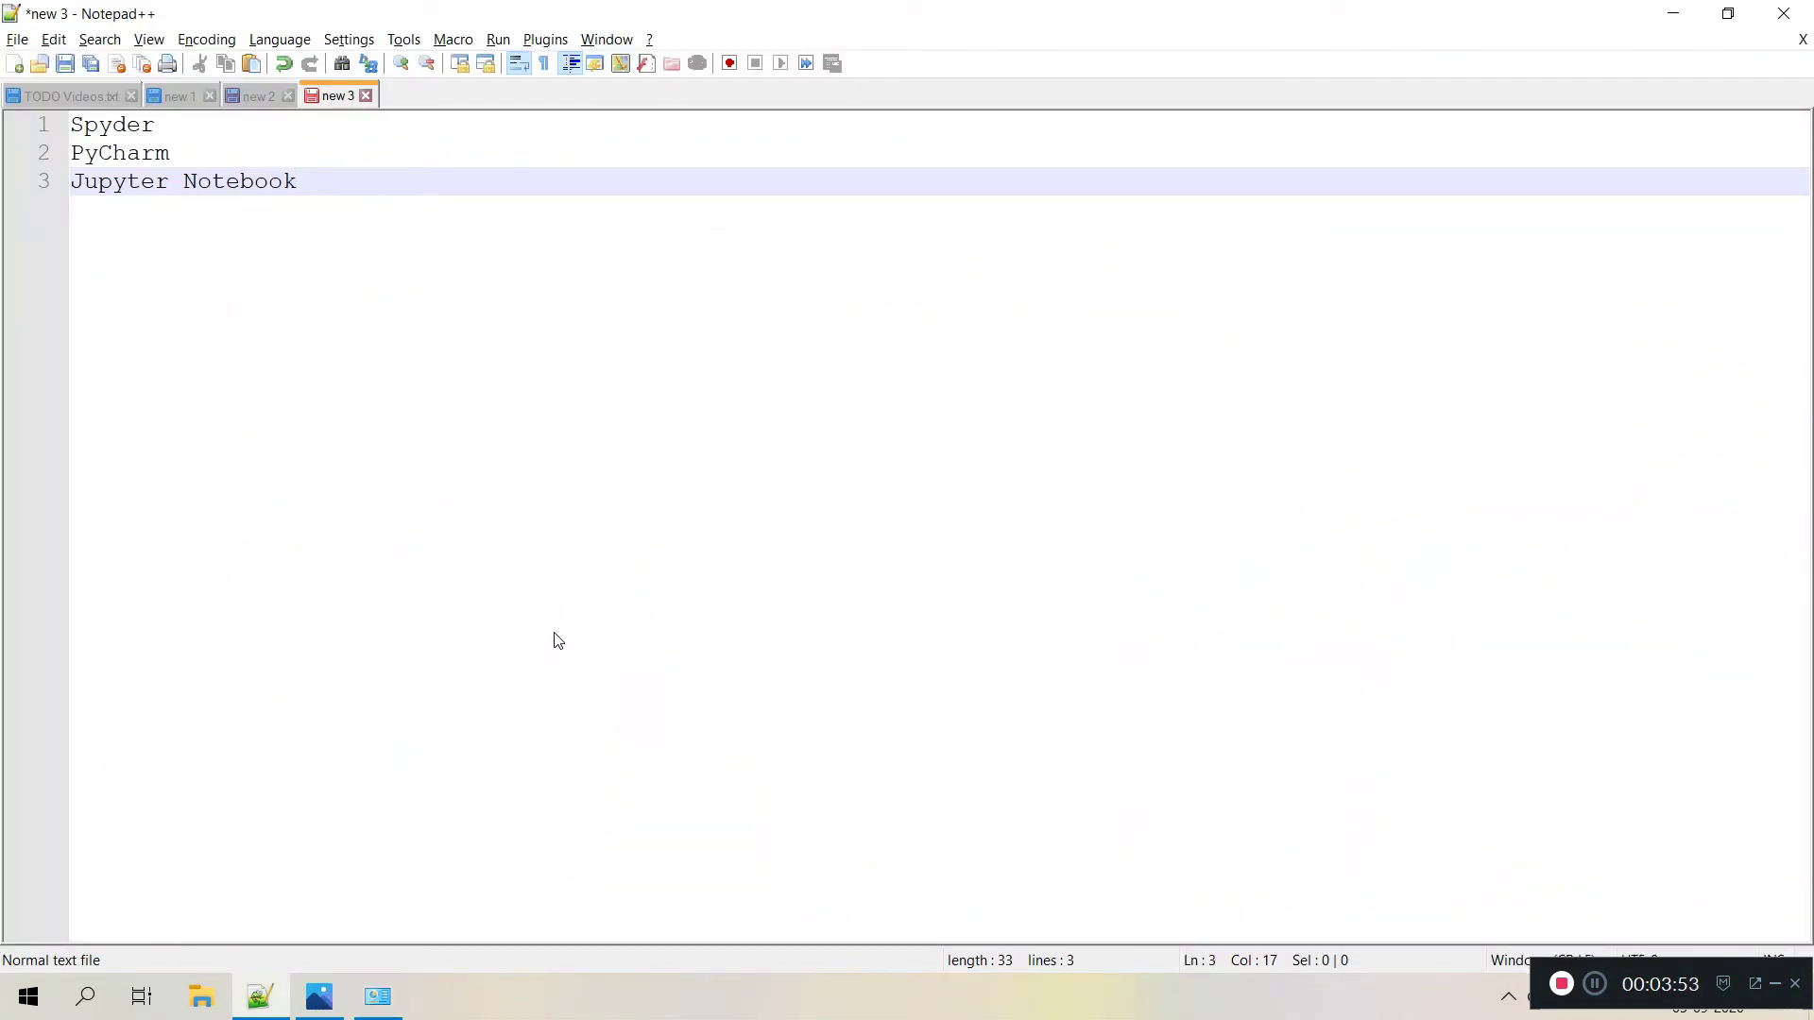
pyautogui.click(381, 1000)
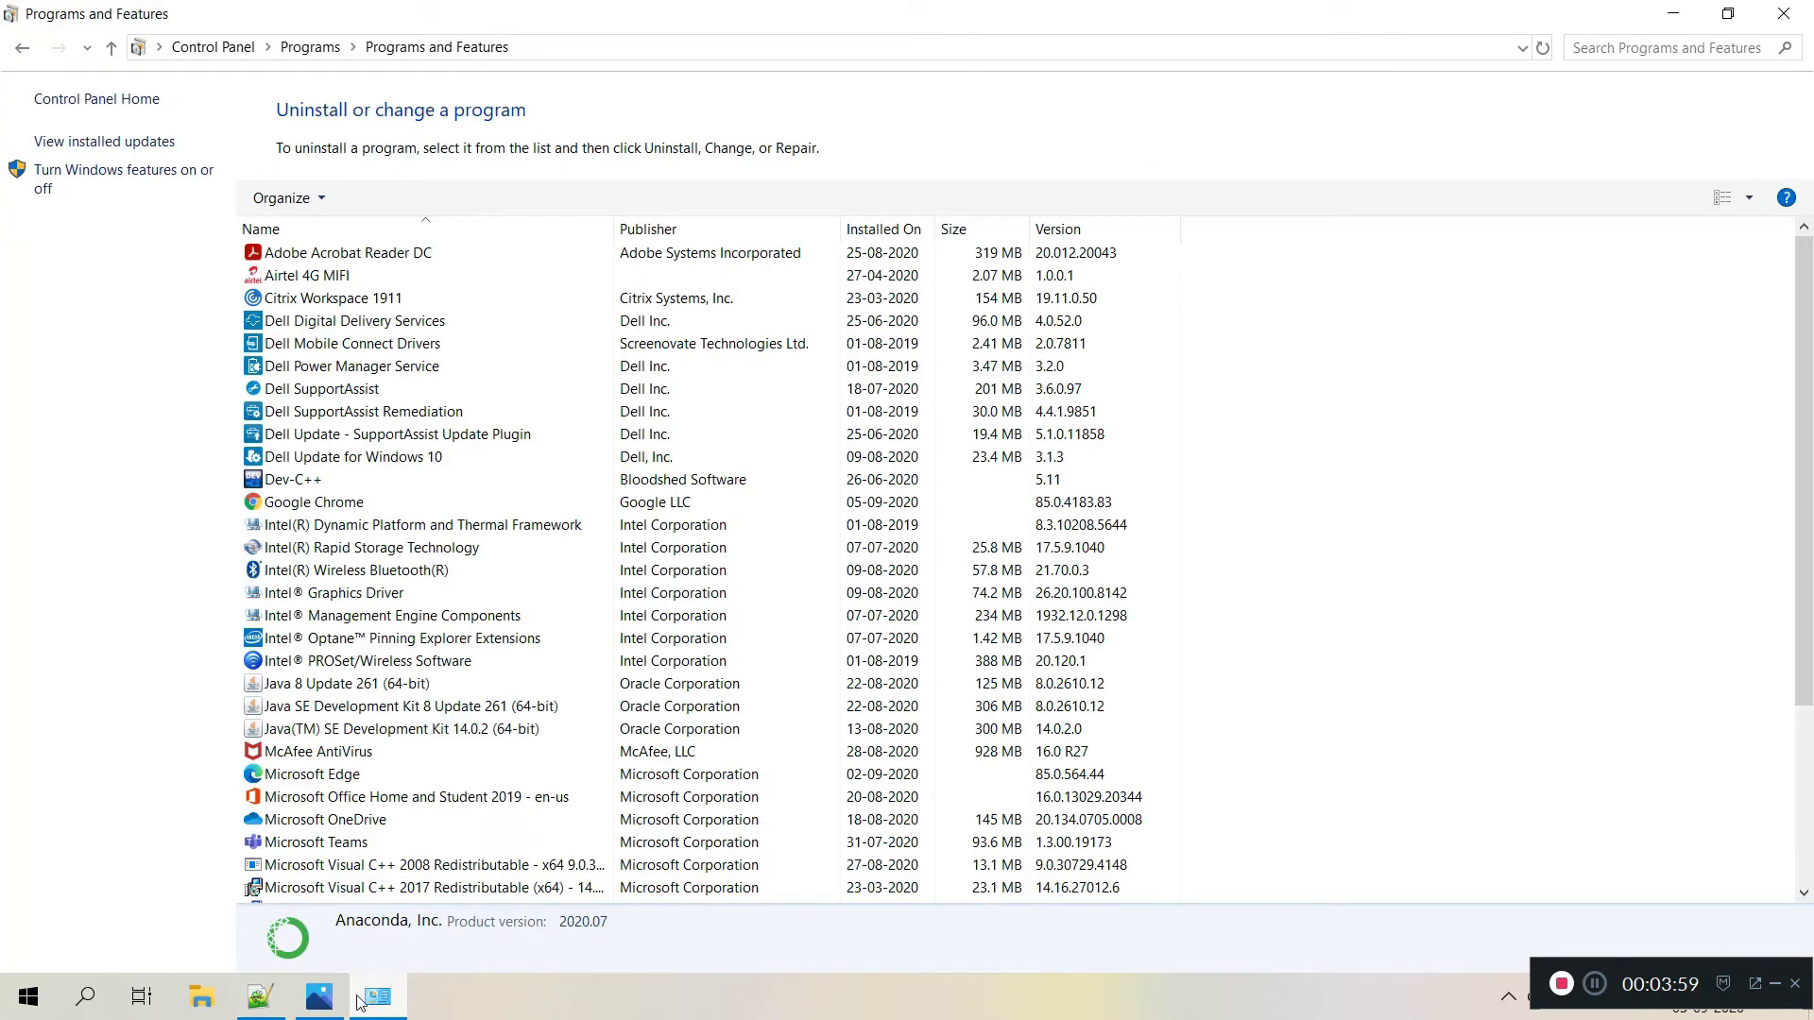
pyautogui.click(346, 1002)
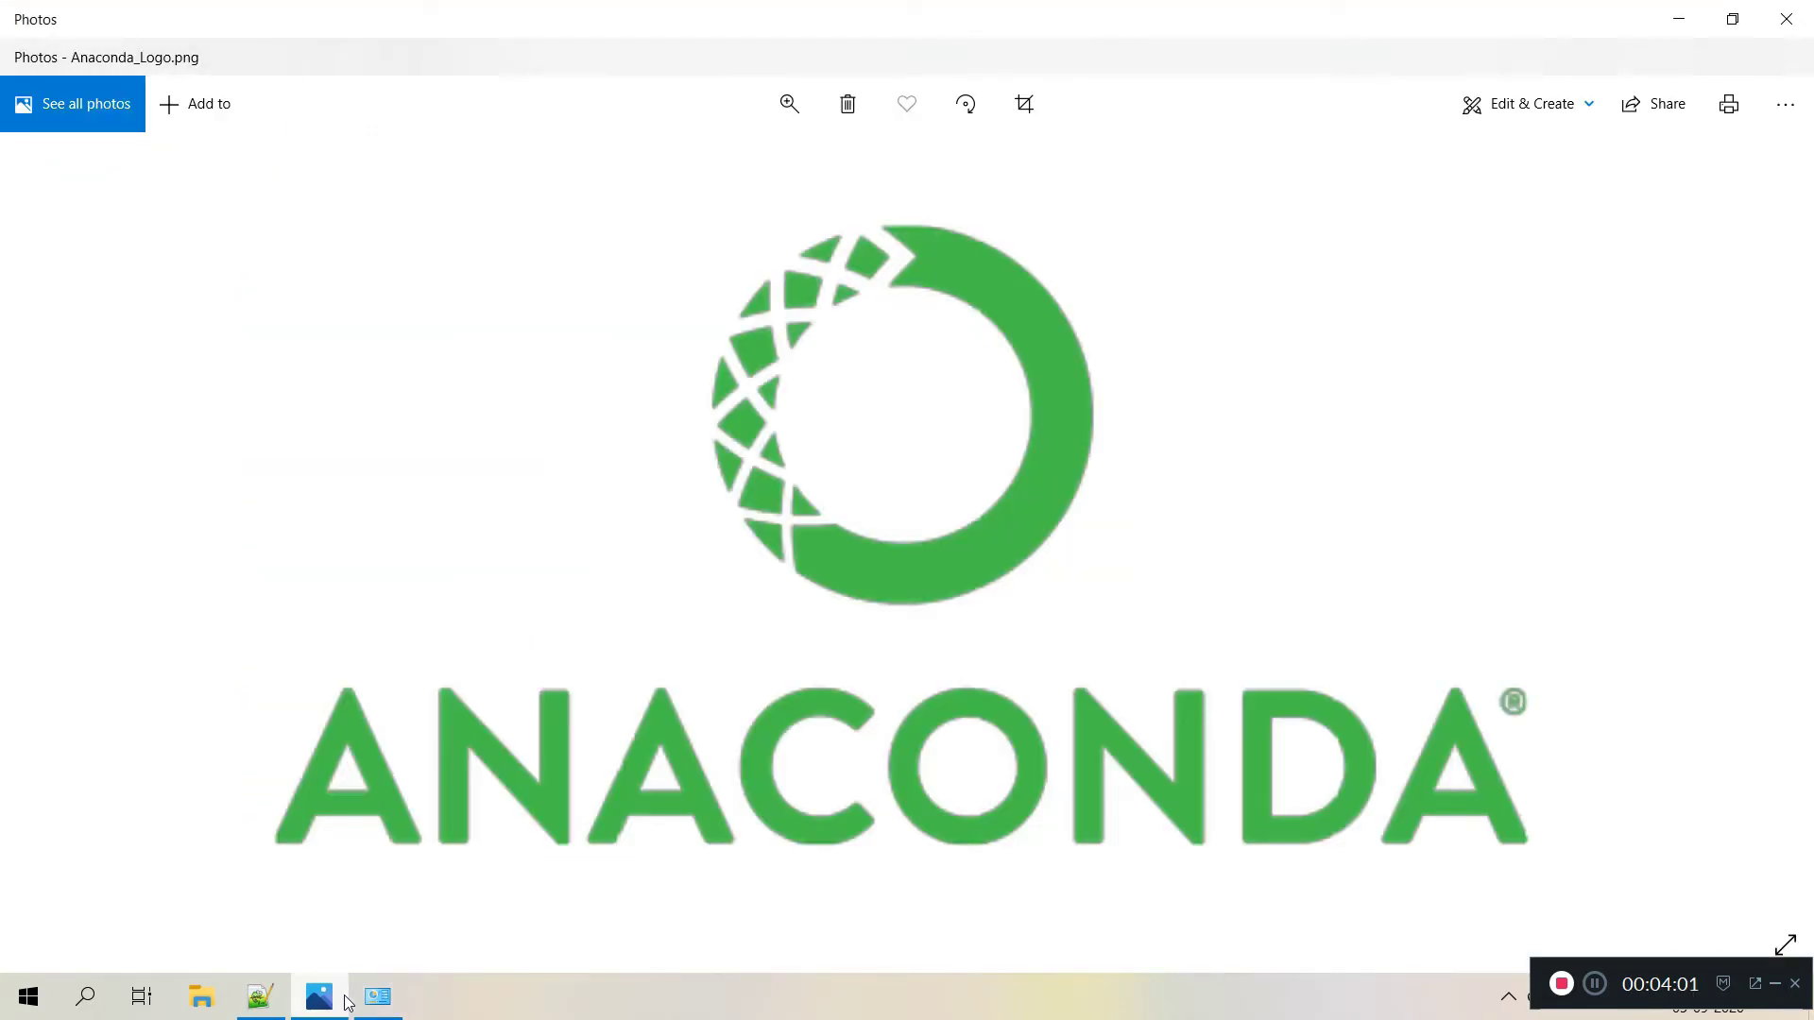